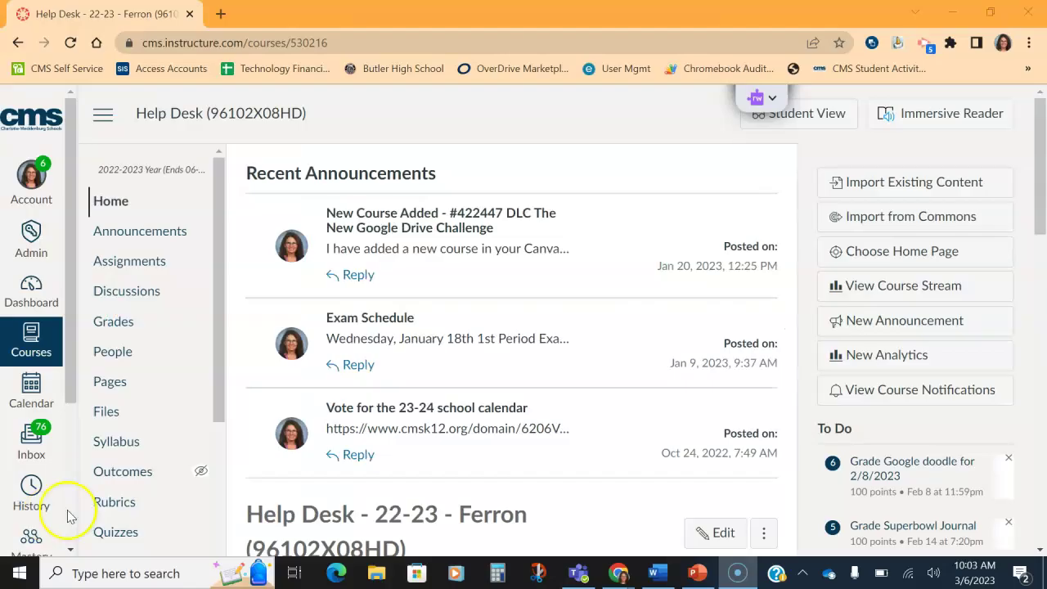
Step: Open the Help Desk course home page and scroll the course navigation toward Modules
{"action": "left_click", "coordinate": [219, 378]}
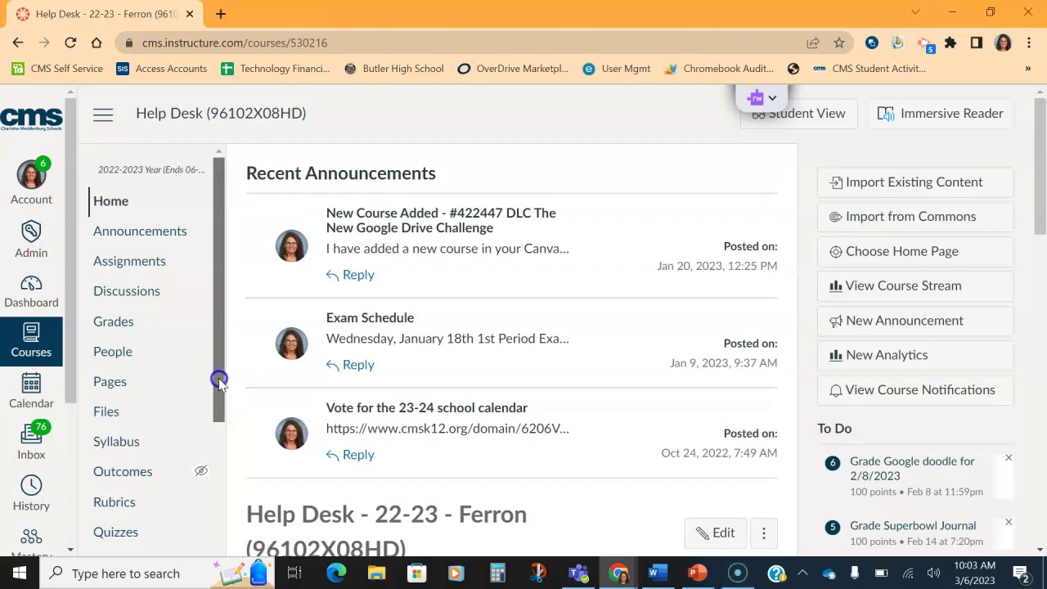
{"action": "left_click_drag", "start_coordinate": [218, 378], "coordinate": [203, 495]}
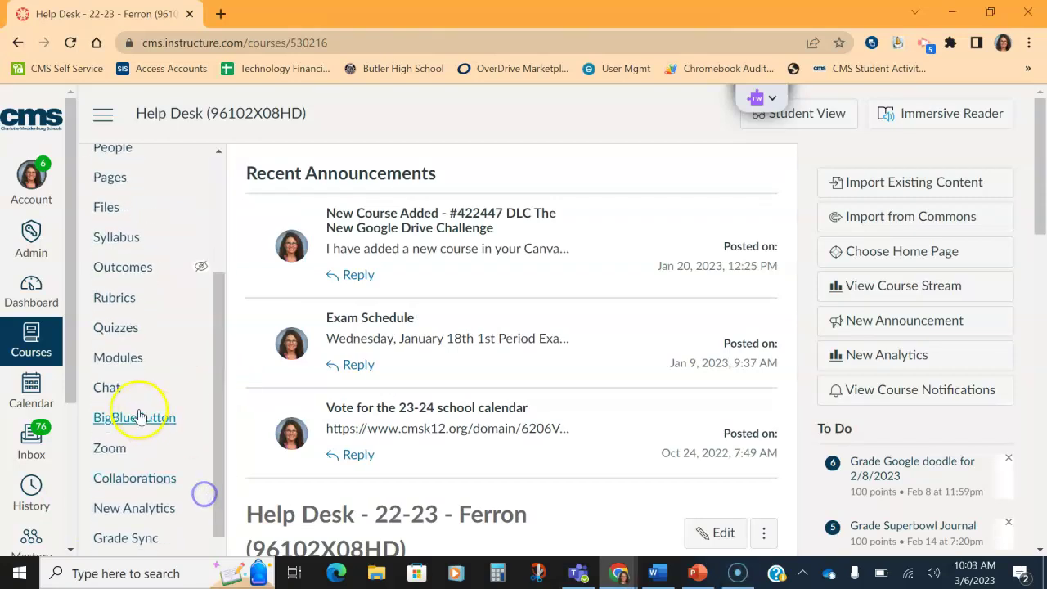
Step: Open the Help Desk Modules page and scroll down to the Mastery Paths Example module
{"action": "left_click", "coordinate": [127, 365]}
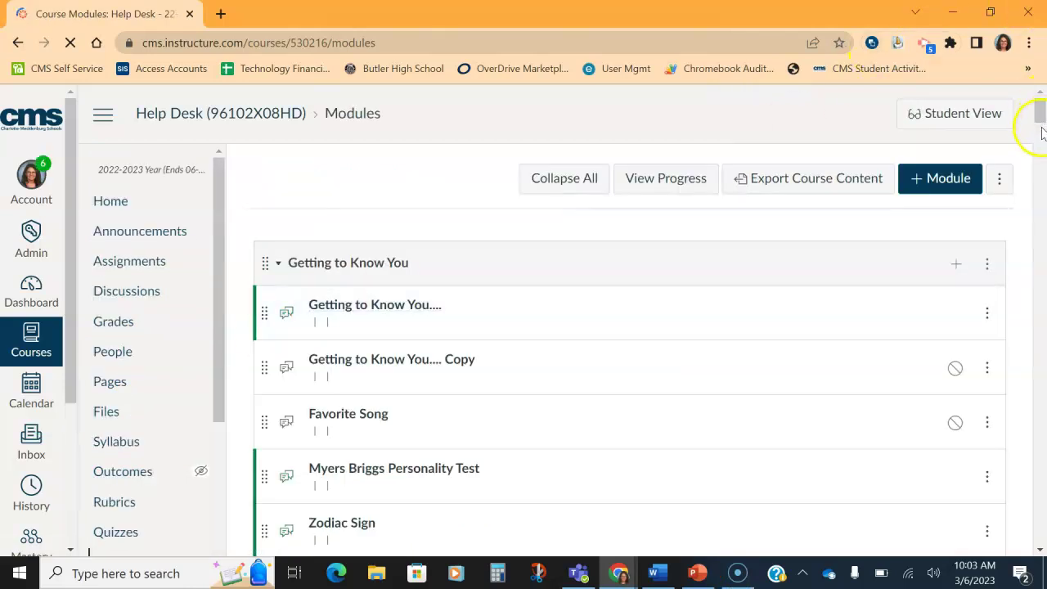
{"action": "left_click_drag", "start_coordinate": [1040, 121], "coordinate": [1040, 554]}
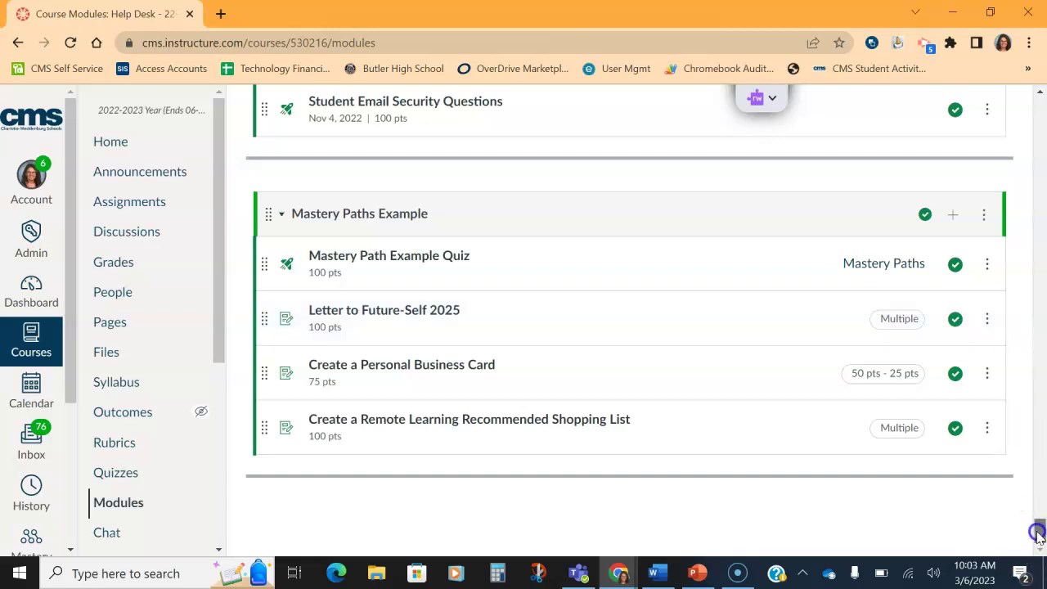
Step: Enter Student View and reset the test student's history
{"action": "left_click", "coordinate": [1037, 317]}
{"action": "scroll", "coordinate": [1037, 318], "scroll_direction": "up", "scroll_amount": 10}
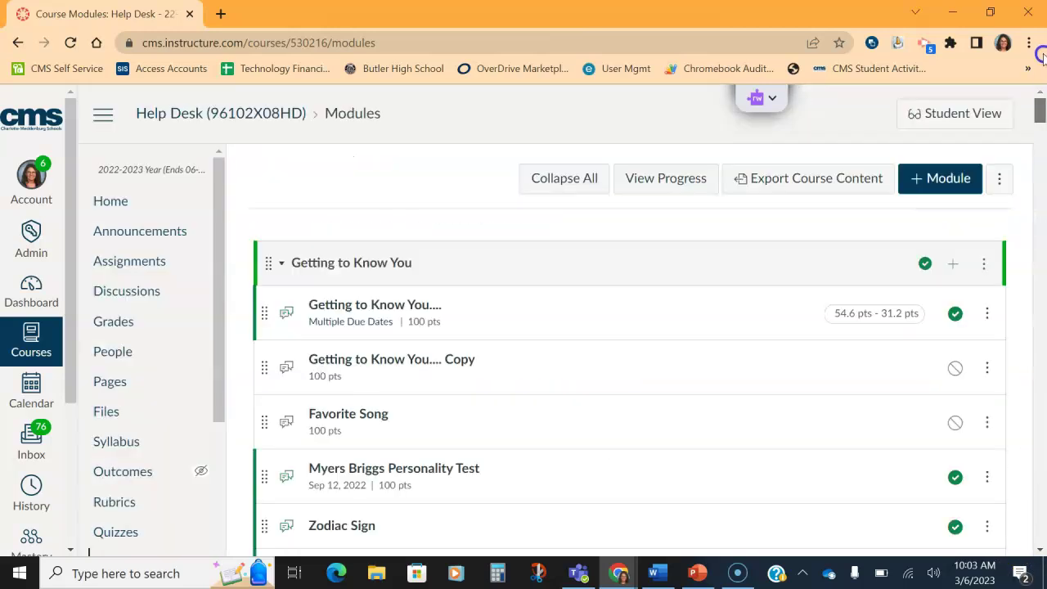
{"action": "left_click", "coordinate": [964, 115]}
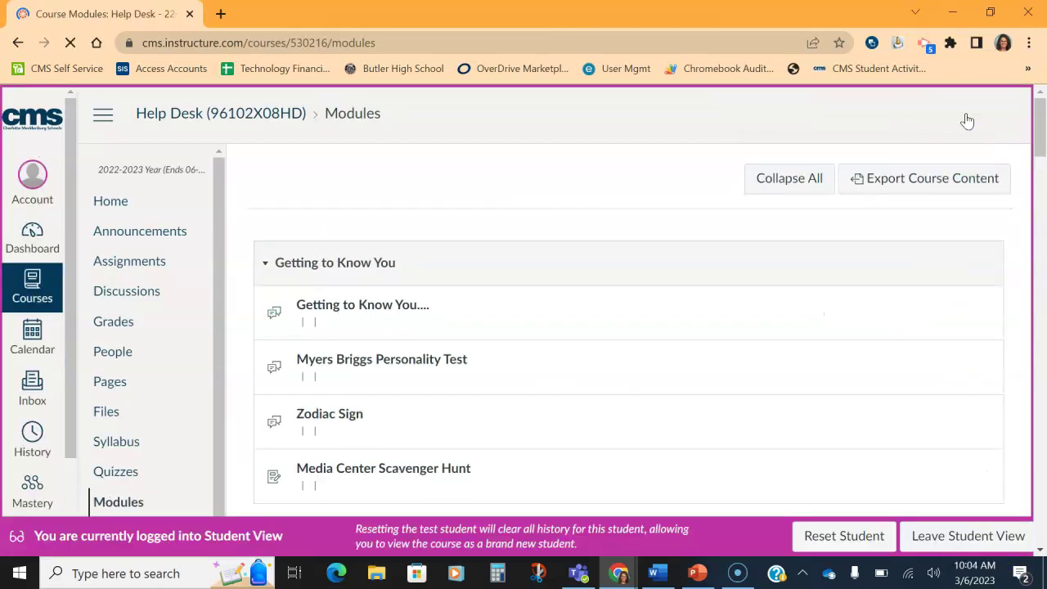
{"action": "left_click", "coordinate": [827, 543]}
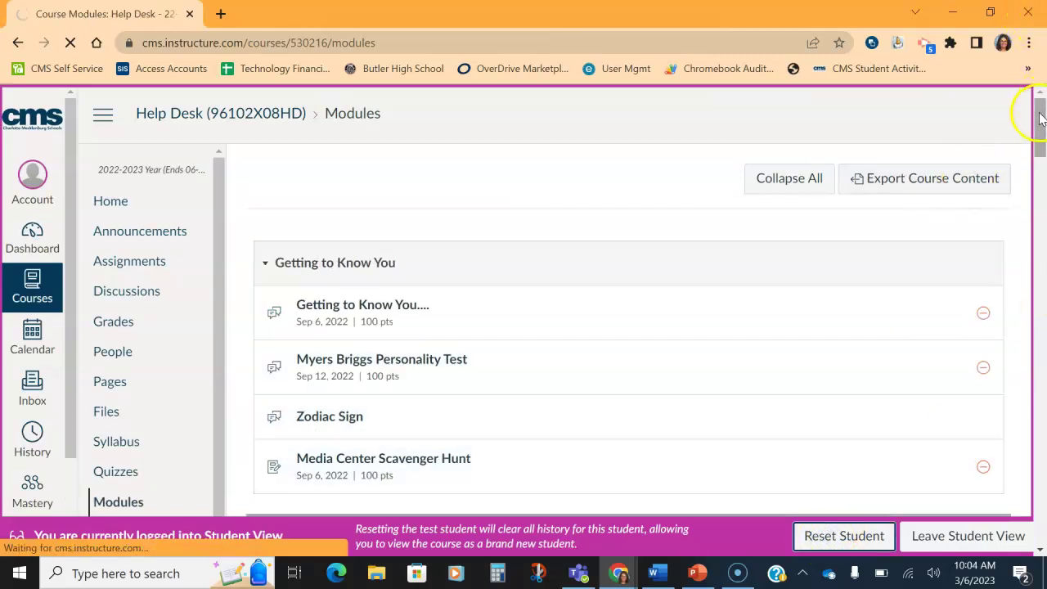
Step: As the test student, confirm Mastery Paths Example items are locked on Modules, then leave Student View
{"action": "left_click_drag", "start_coordinate": [1039, 118], "coordinate": [1040, 500]}
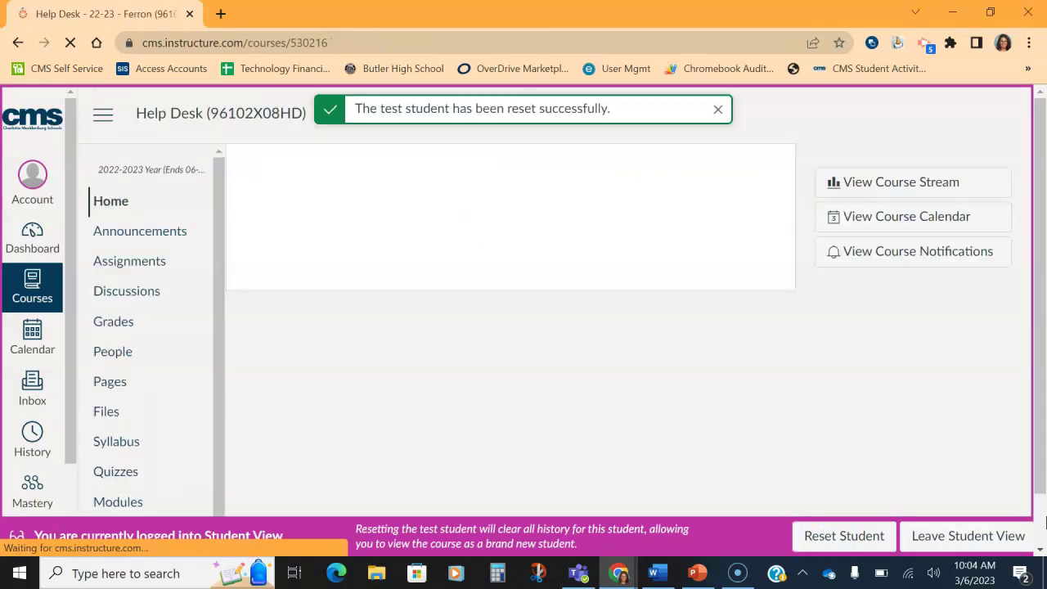
{"action": "left_click", "coordinate": [204, 323]}
{"action": "left_click", "coordinate": [119, 500]}
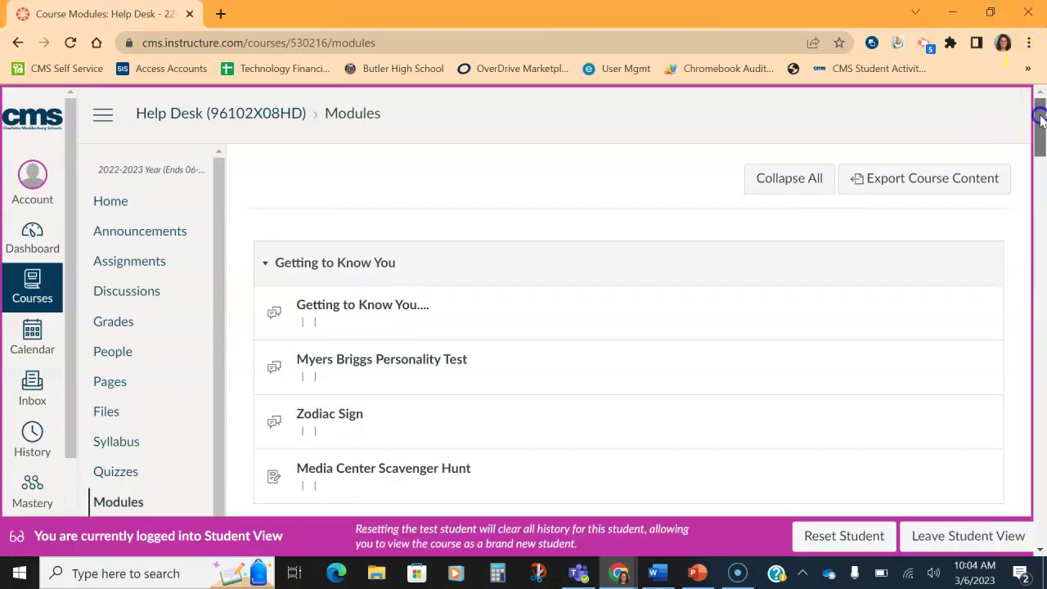
{"action": "left_click_drag", "start_coordinate": [1039, 122], "coordinate": [1041, 521]}
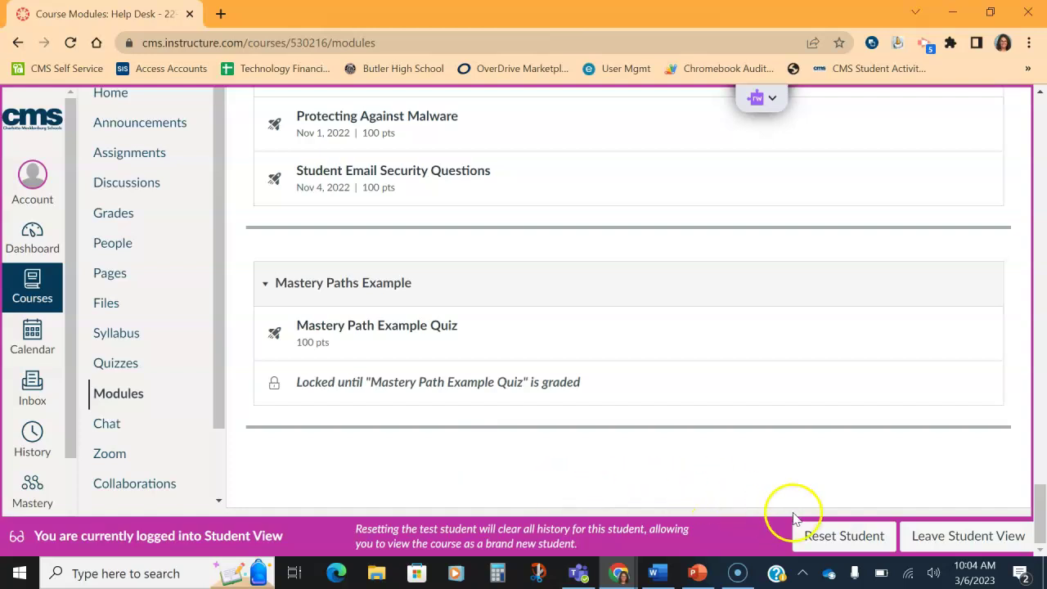
{"action": "left_click", "coordinate": [938, 539]}
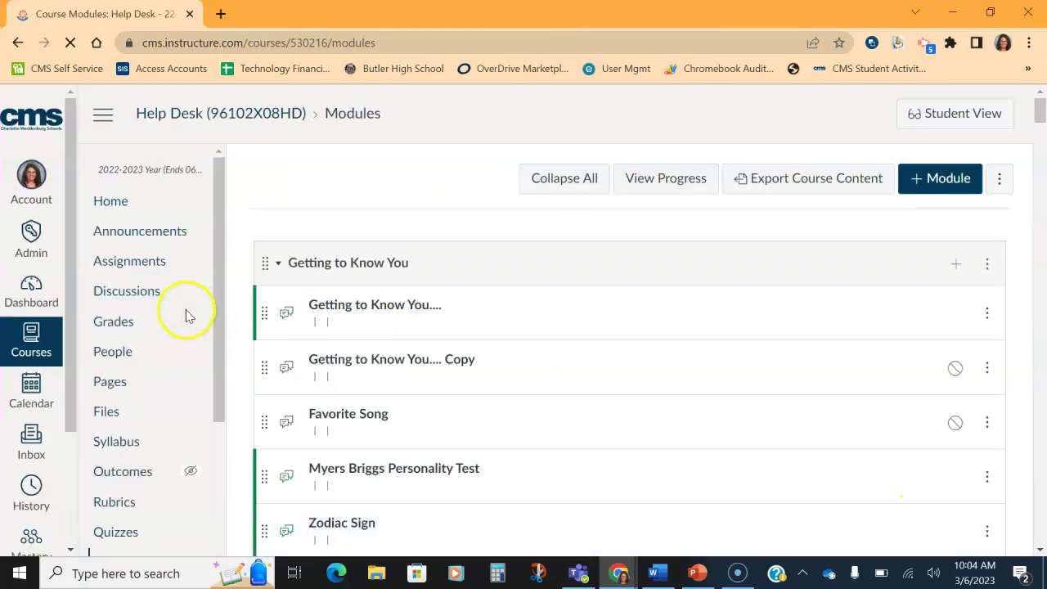
Step: Create a module named 'Mastery Paths 1', correcting the 'MAstery' capitalisation typo
{"action": "left_click_drag", "start_coordinate": [219, 347], "coordinate": [221, 498]}
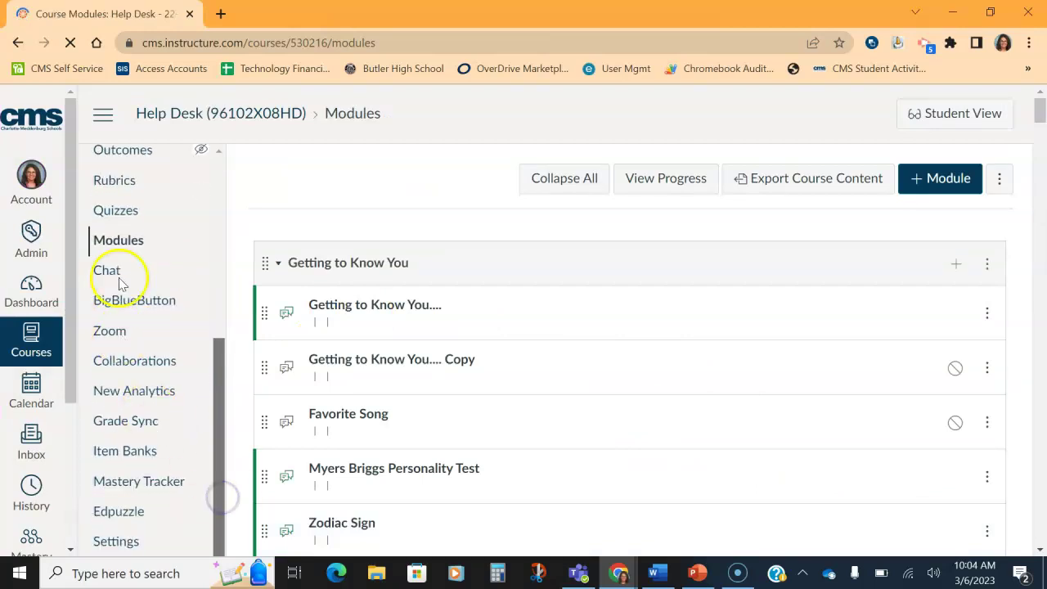
{"action": "left_click", "coordinate": [115, 242]}
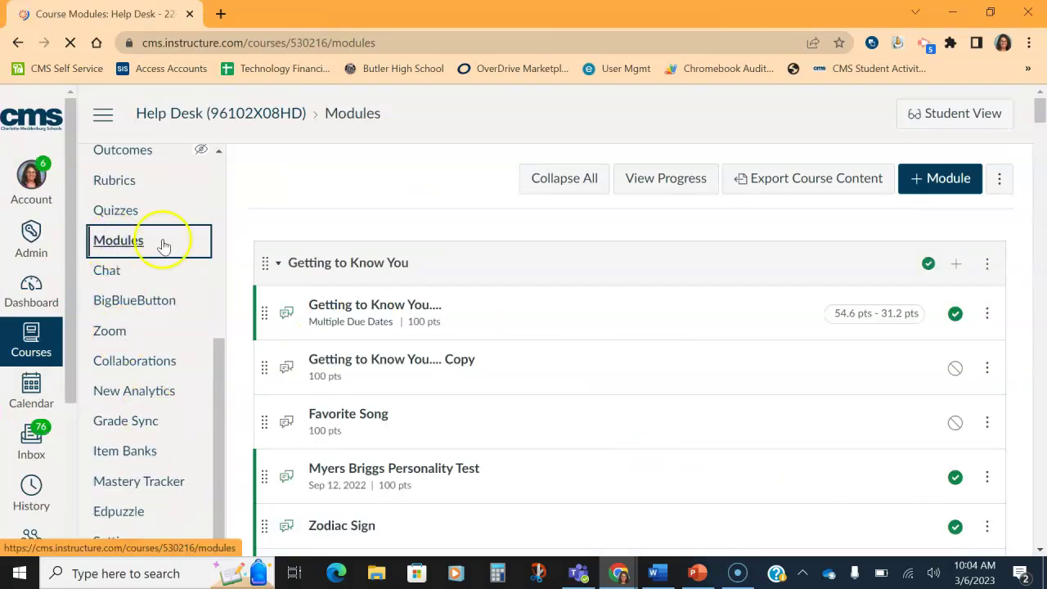
{"action": "left_click", "coordinate": [950, 187]}
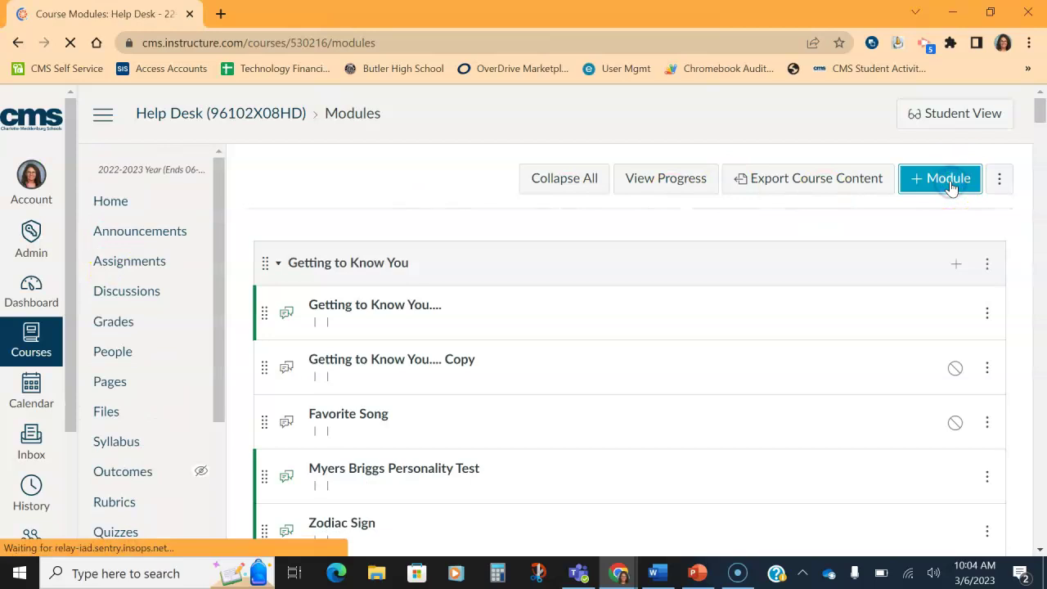
{"action": "left_click", "coordinate": [941, 188]}
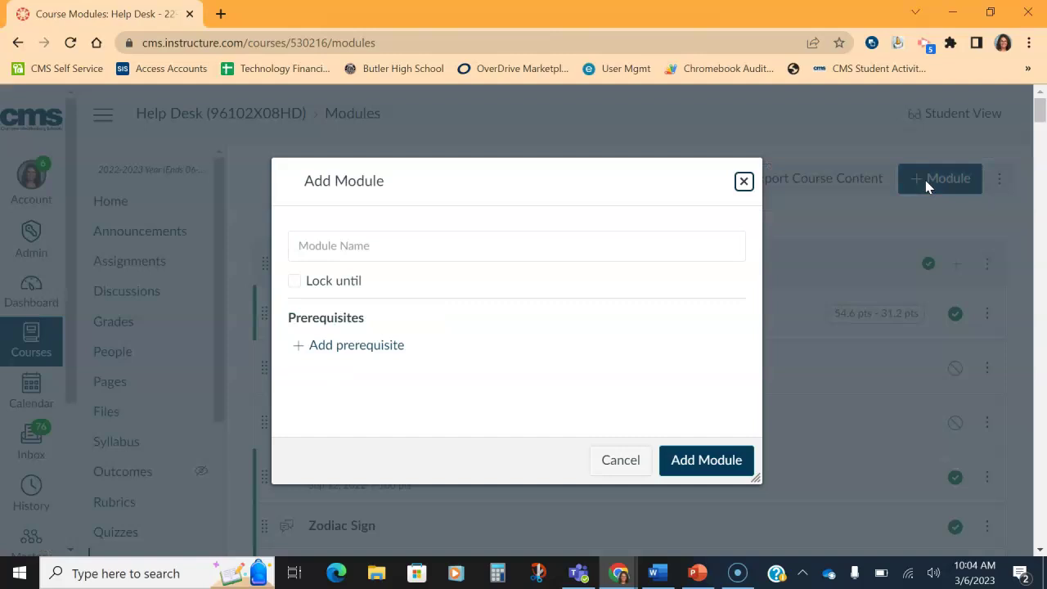
{"action": "left_click", "coordinate": [337, 247]}
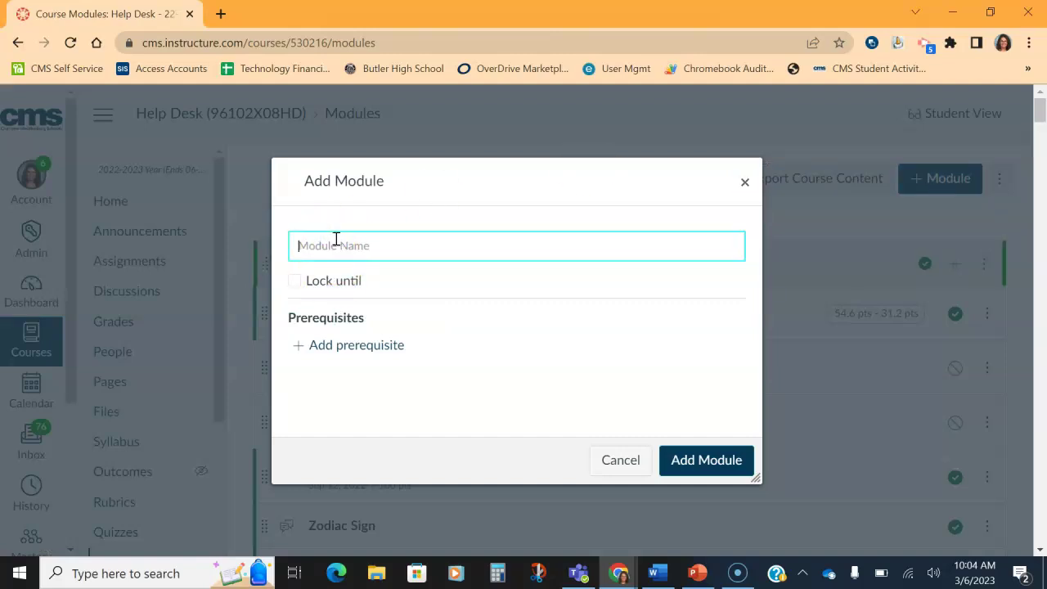
{"action": "type", "text": "MAstery Paths"}
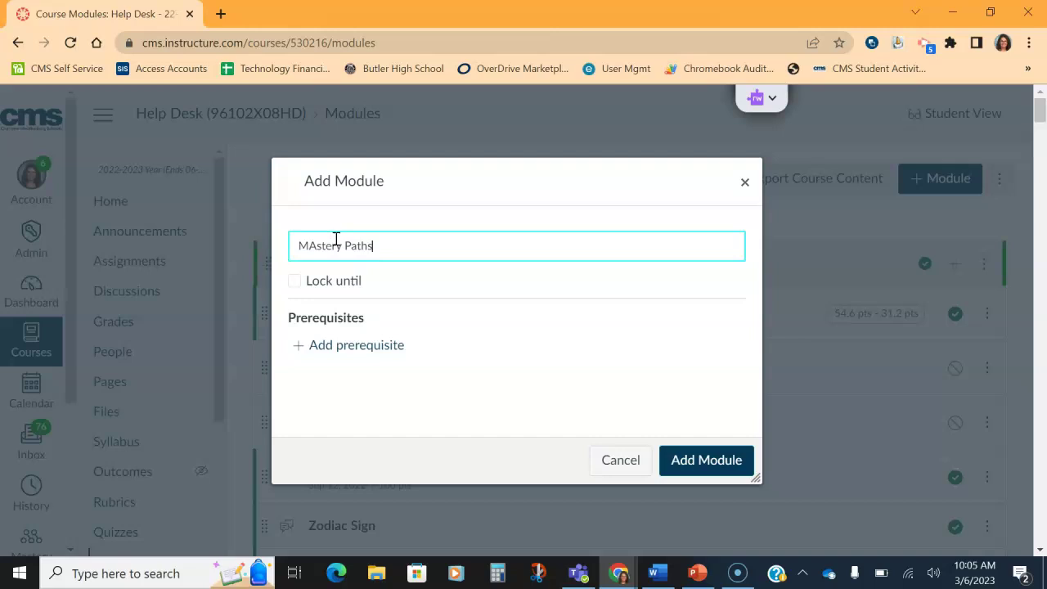
{"action": "type", "text": " 1"}
{"action": "left_click", "coordinate": [313, 246]}
{"action": "key", "text": "BackSpace"}
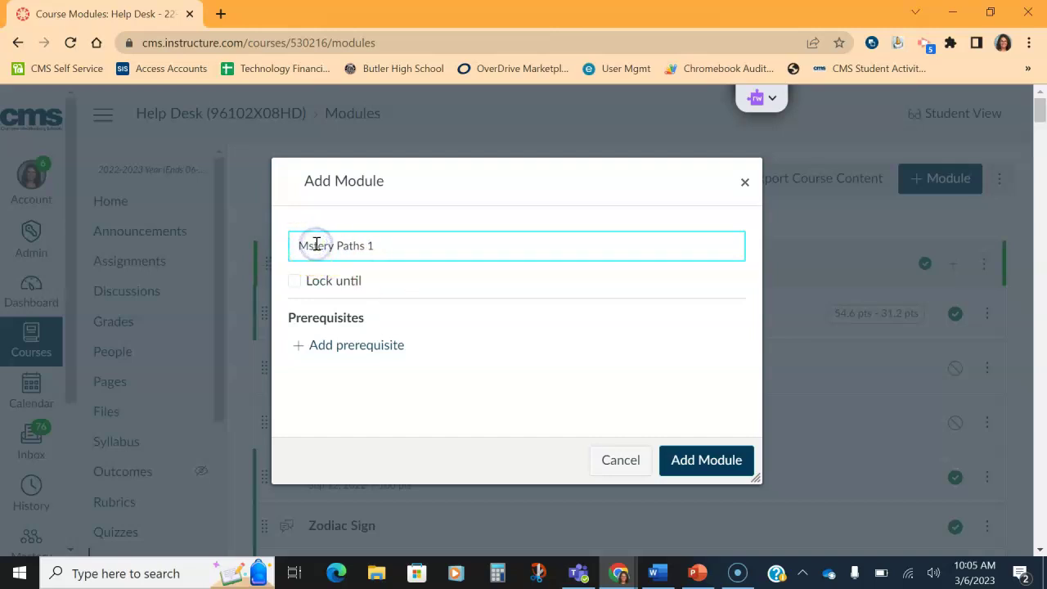
{"action": "type", "text": "a"}
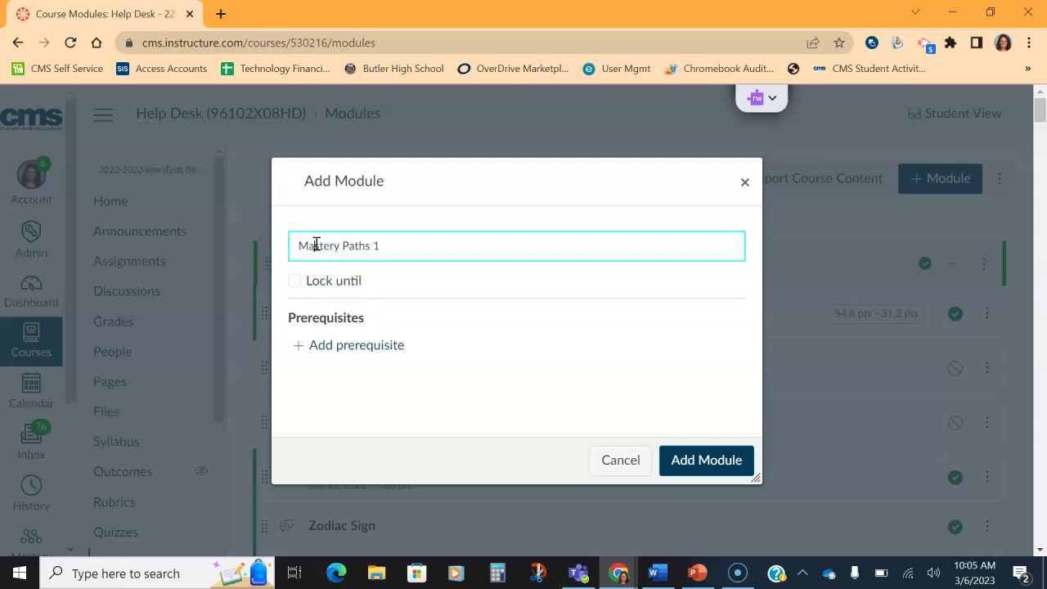
{"action": "left_click", "coordinate": [679, 456]}
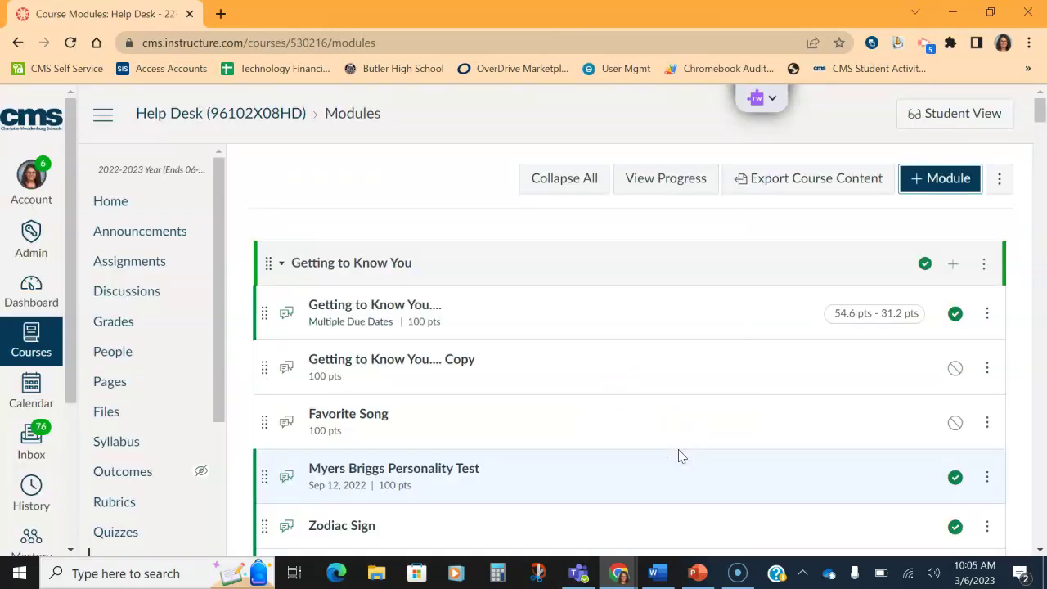
Step: Add the All Things Google quiz to the Mastery Paths 1 module
{"action": "left_click_drag", "start_coordinate": [1039, 111], "coordinate": [1041, 532]}
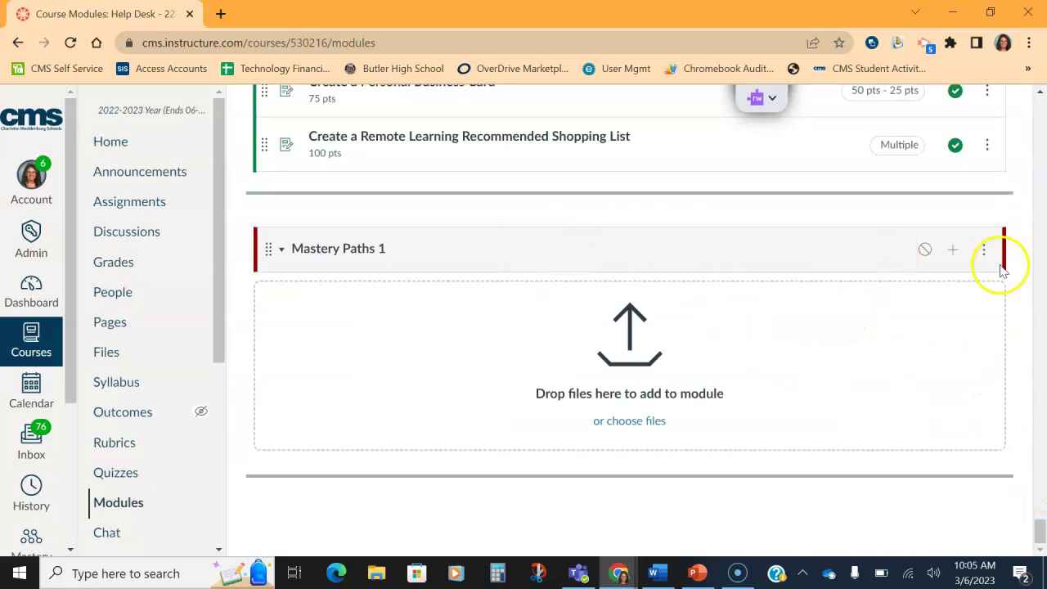
{"action": "left_click", "coordinate": [953, 249]}
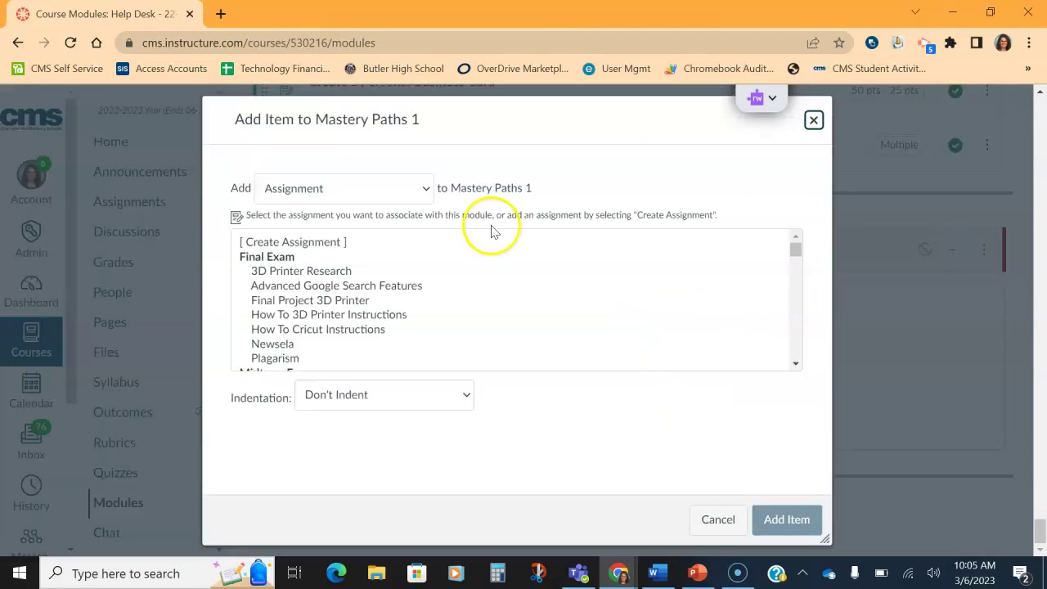
{"action": "left_click", "coordinate": [420, 182]}
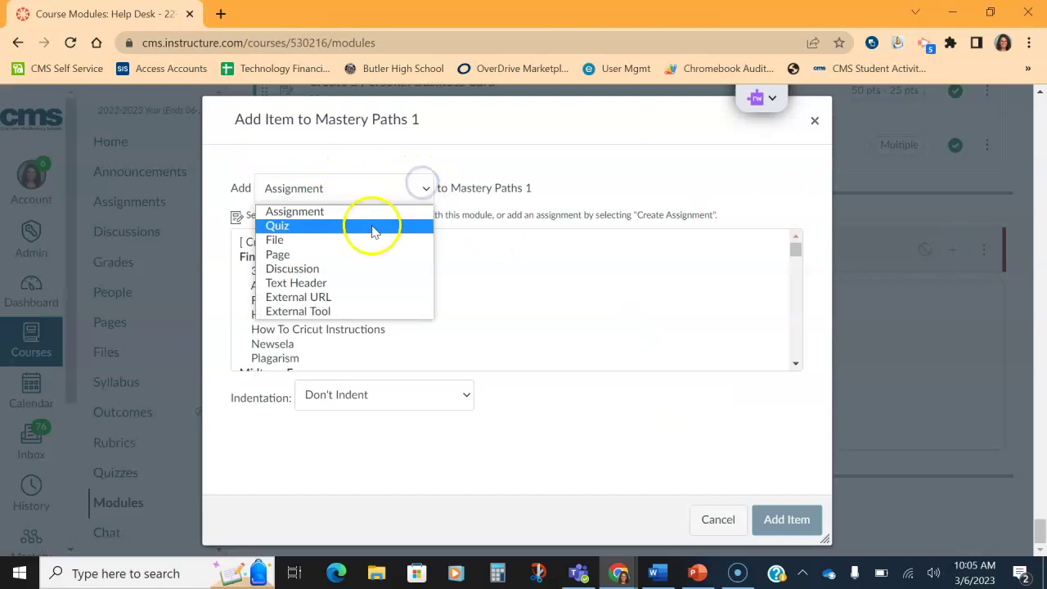
{"action": "left_click", "coordinate": [360, 228]}
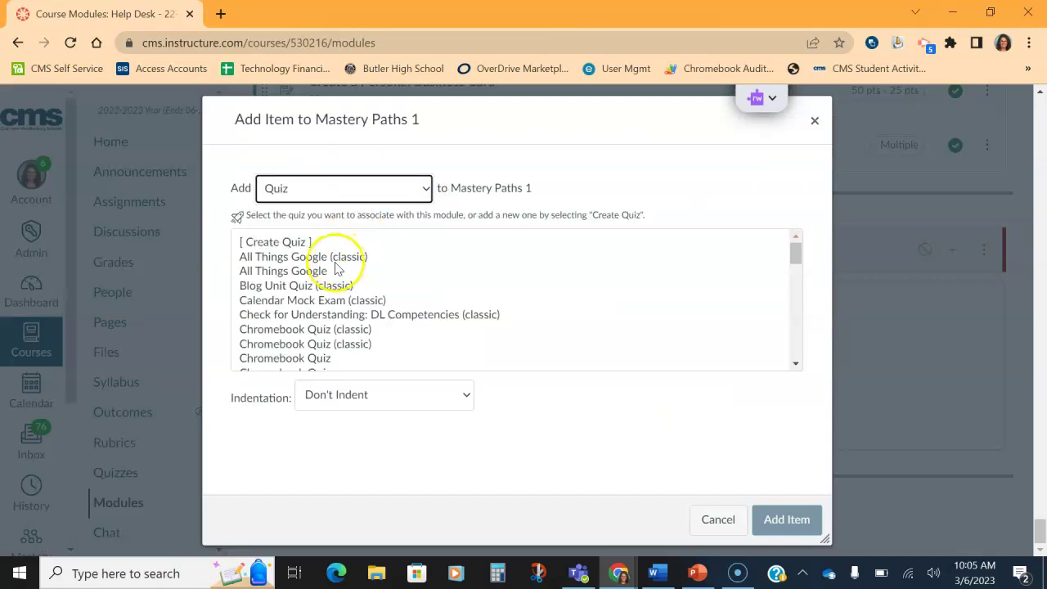
{"action": "left_click", "coordinate": [296, 272]}
{"action": "left_click", "coordinate": [781, 519]}
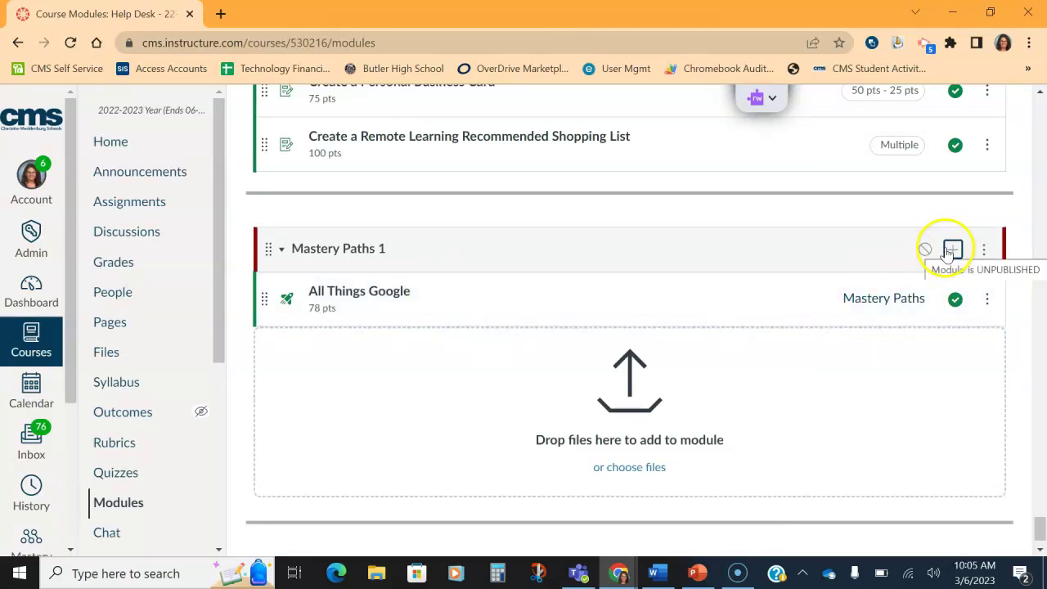
Step: Add the Cell Phone Apps & Profiles discussion to Mastery Paths 1
{"action": "left_click", "coordinate": [951, 250]}
{"action": "left_click", "coordinate": [332, 186]}
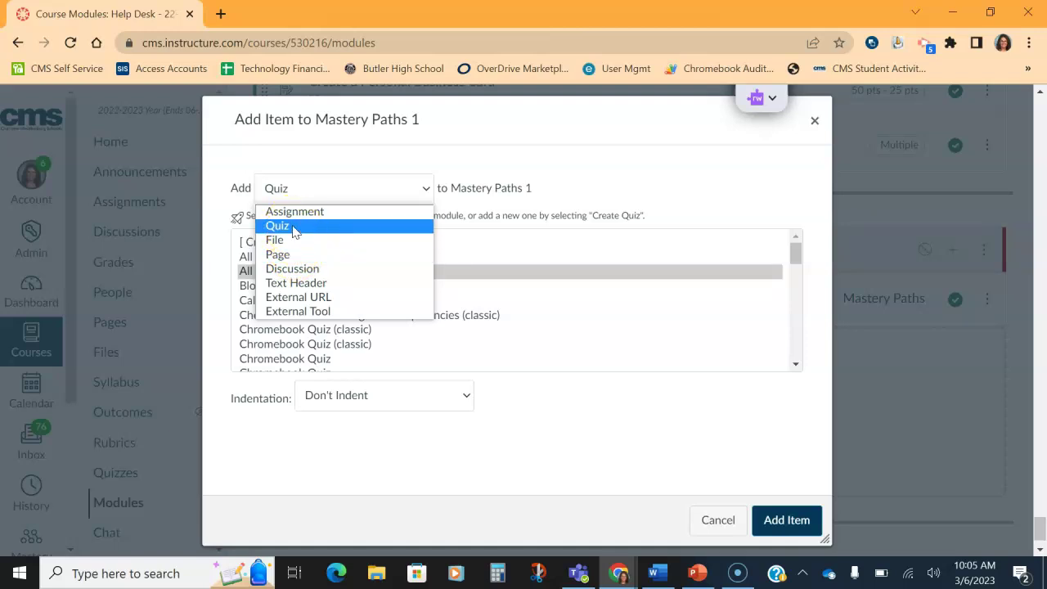
{"action": "left_click", "coordinate": [299, 268]}
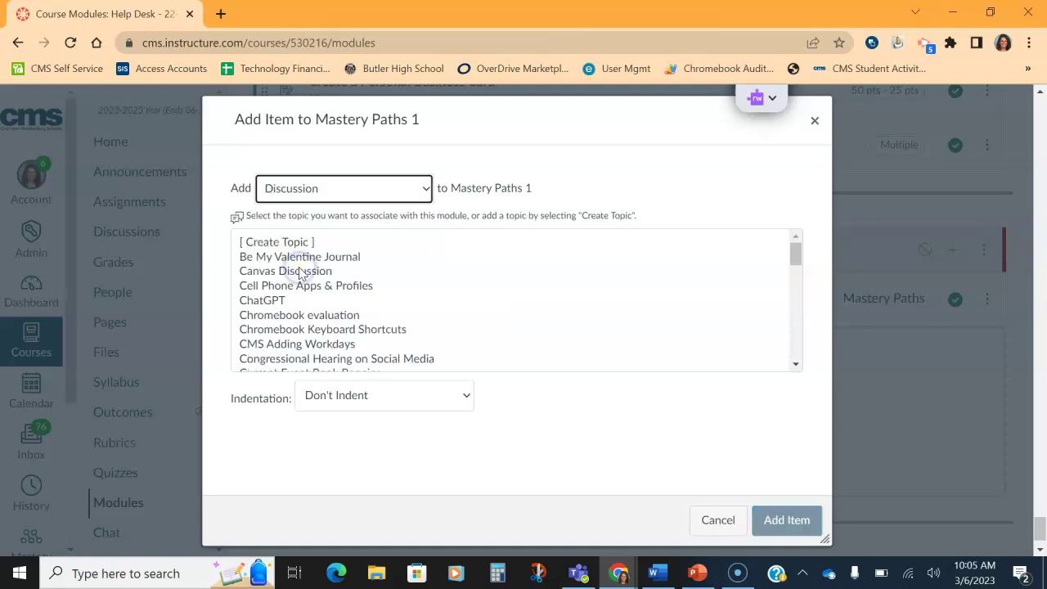
{"action": "left_click", "coordinate": [326, 256]}
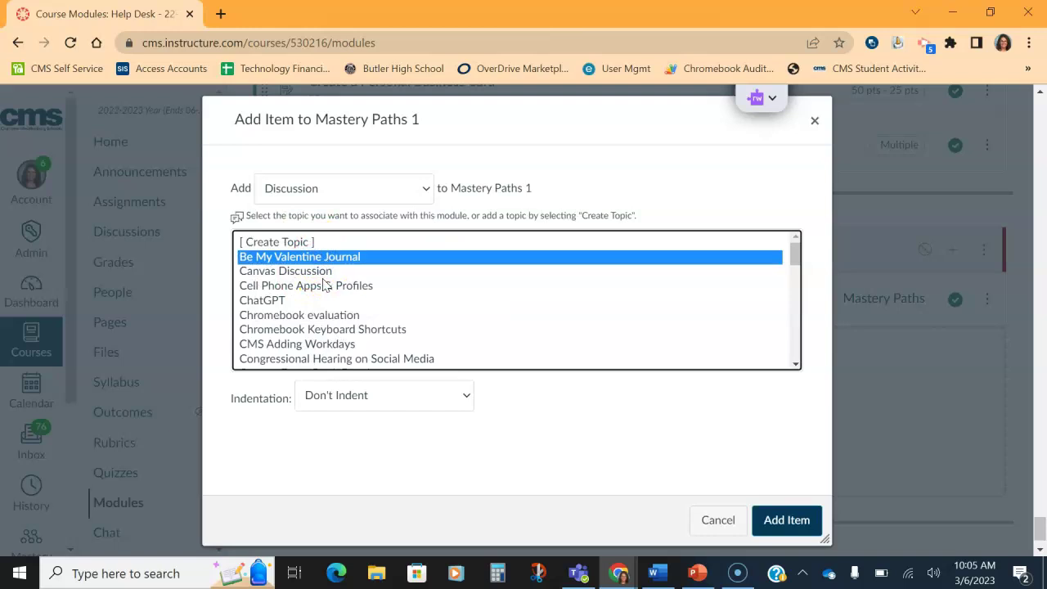
{"action": "left_click", "coordinate": [324, 285]}
{"action": "left_click", "coordinate": [768, 518]}
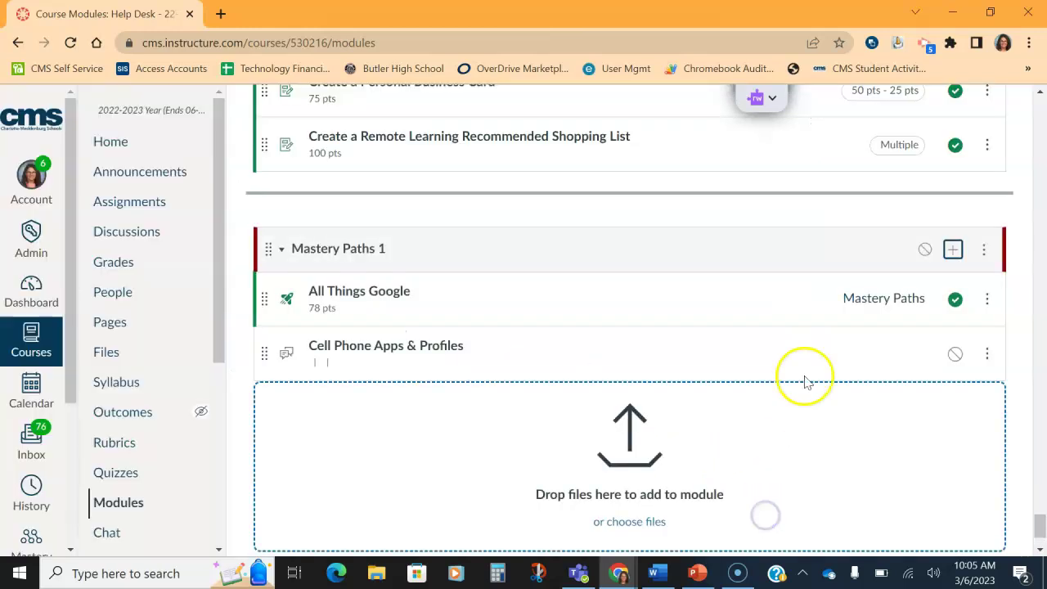
Step: Add the Elements of Dig Cit and Find a Rube Goldberg Video you like discussions
{"action": "left_click", "coordinate": [953, 249]}
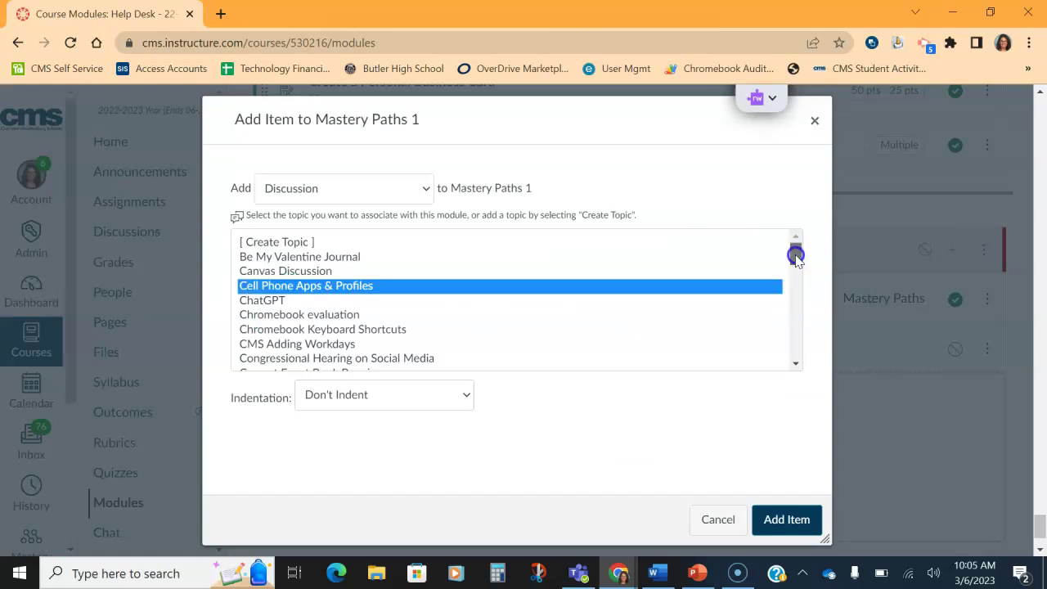
{"action": "left_click_drag", "start_coordinate": [796, 256], "coordinate": [794, 276]}
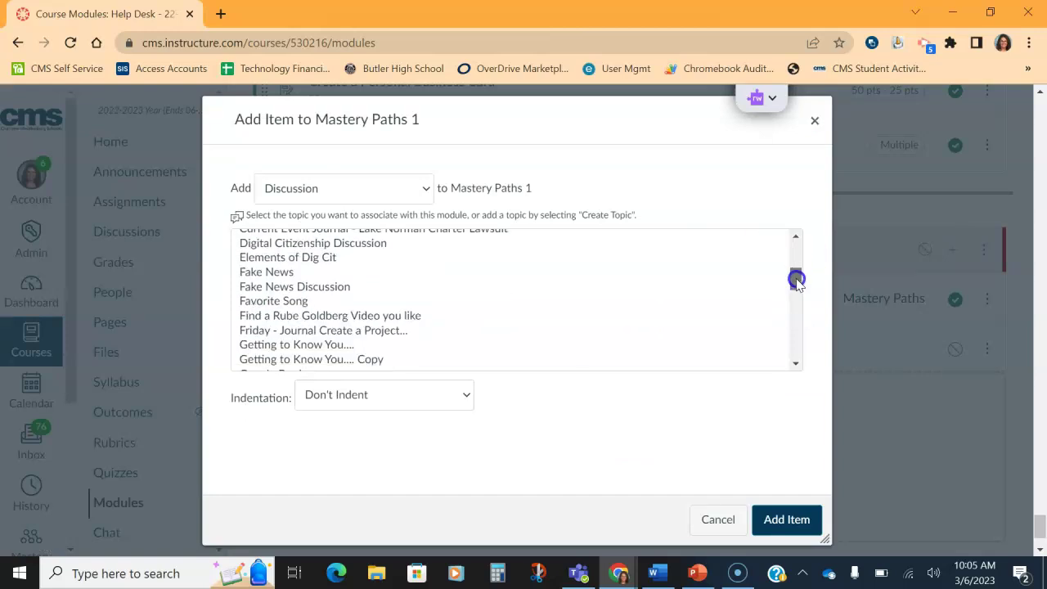
{"action": "left_click", "coordinate": [328, 259]}
{"action": "left_click", "coordinate": [773, 515]}
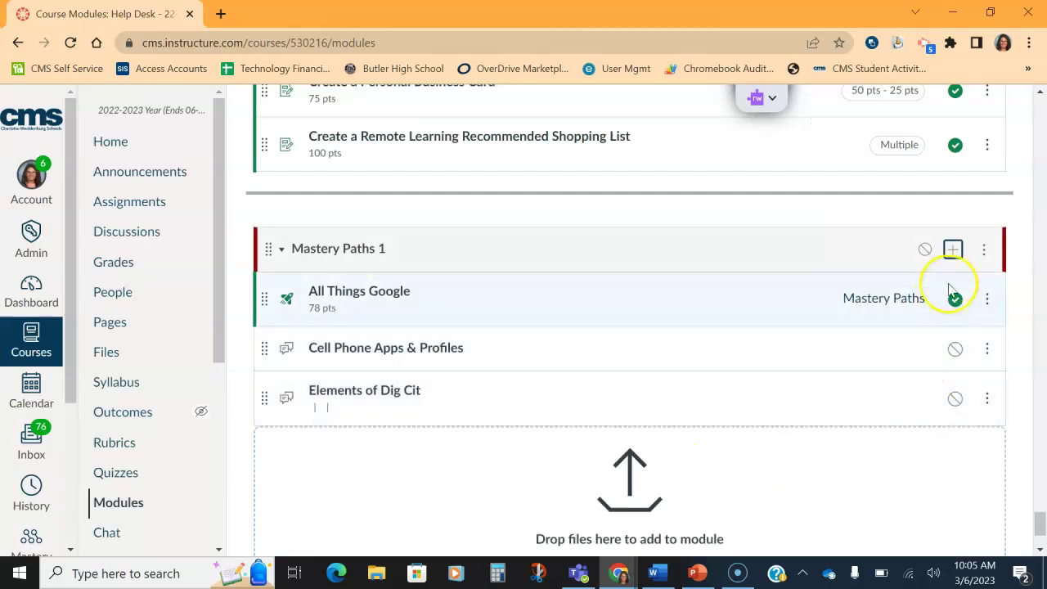
{"action": "left_click", "coordinate": [953, 248]}
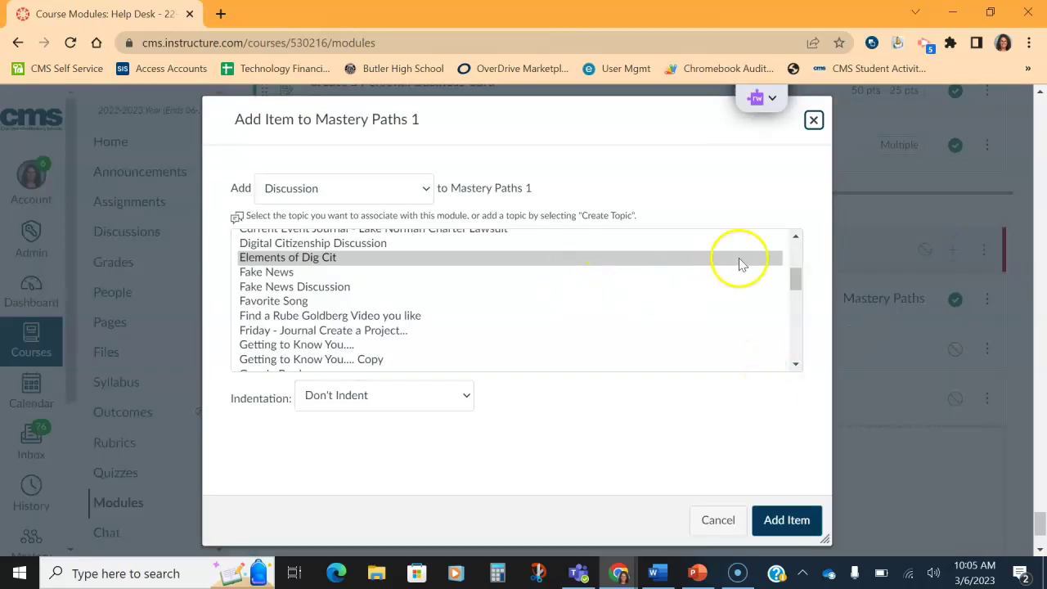
{"action": "mouse_move", "coordinate": [795, 274]}
{"action": "left_mouse_down"}
{"action": "mouse_move", "coordinate": [793, 301]}
{"action": "mouse_move", "coordinate": [792, 286]}
{"action": "left_mouse_up"}
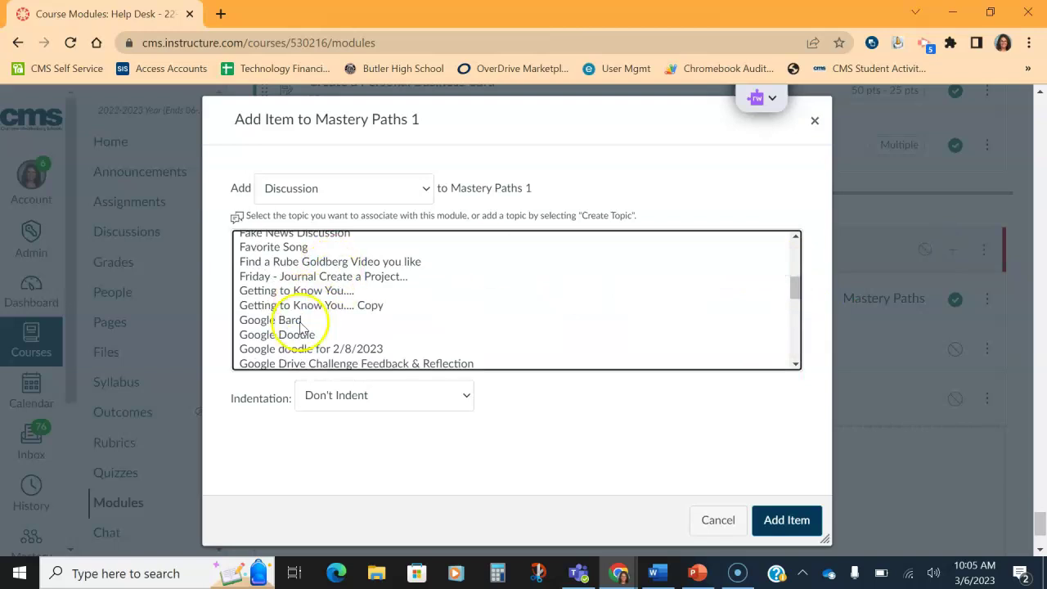
{"action": "left_click", "coordinate": [334, 261]}
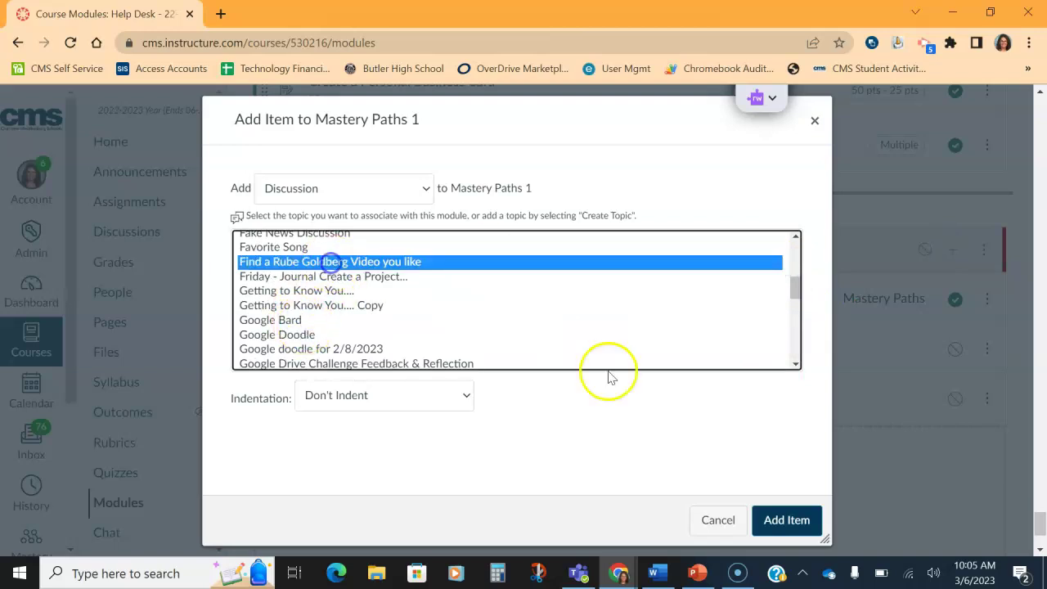
{"action": "left_click", "coordinate": [782, 523]}
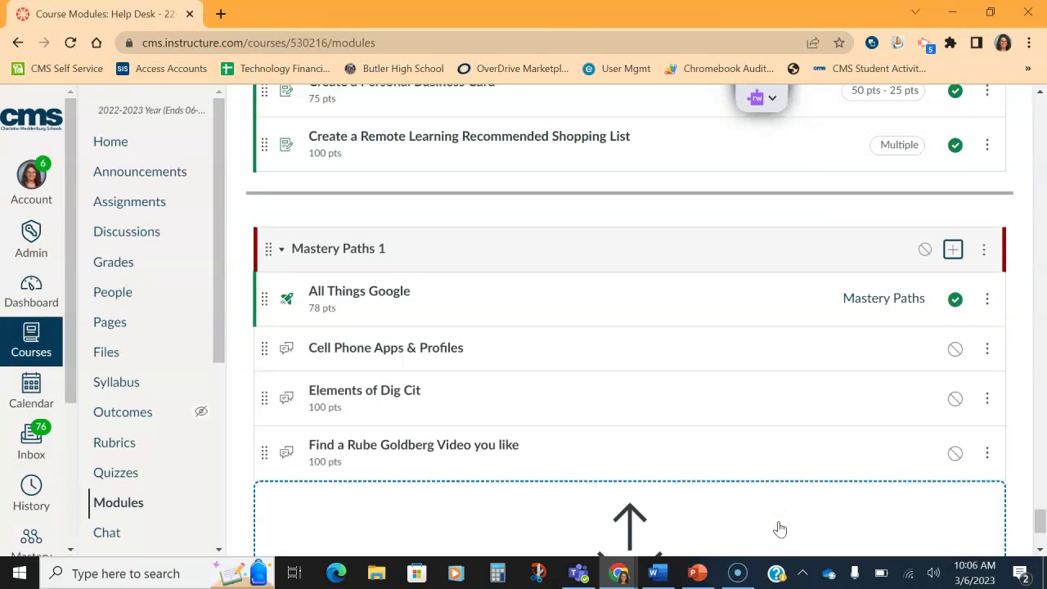
Step: Edit Cell Phone Apps & Profiles: tick Graded, replace Everyone with Mastery Paths, save past the warning
{"action": "left_click", "coordinate": [421, 349]}
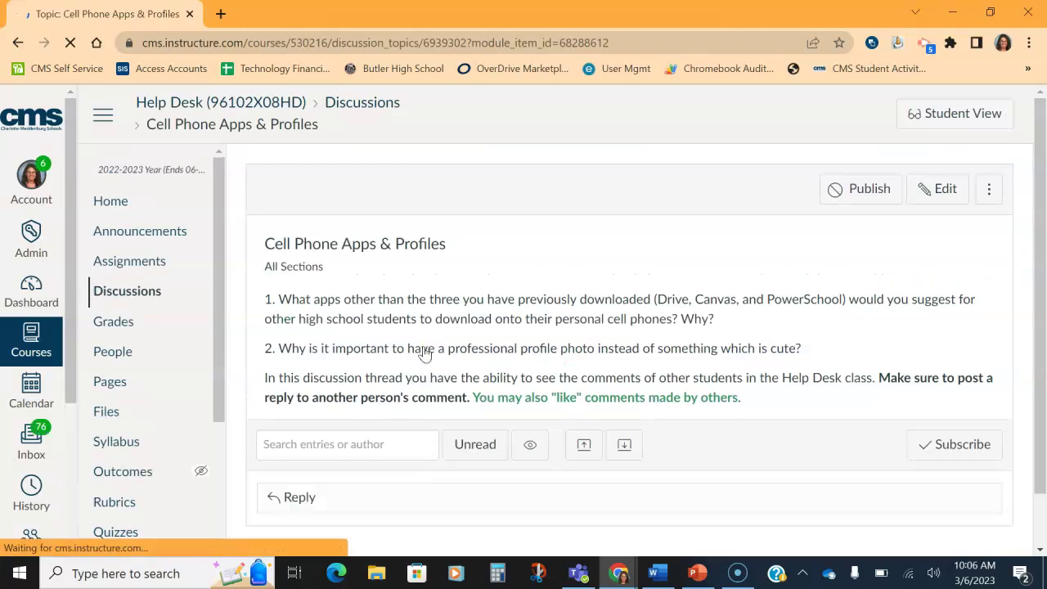
{"action": "left_click", "coordinate": [929, 190]}
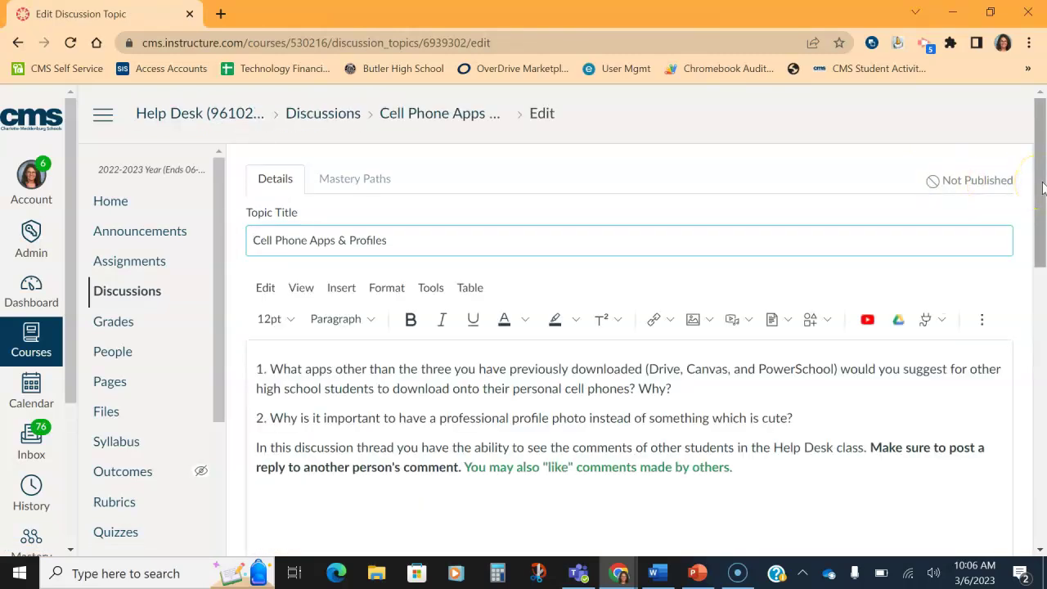
{"action": "left_click_drag", "start_coordinate": [1039, 178], "coordinate": [1042, 474]}
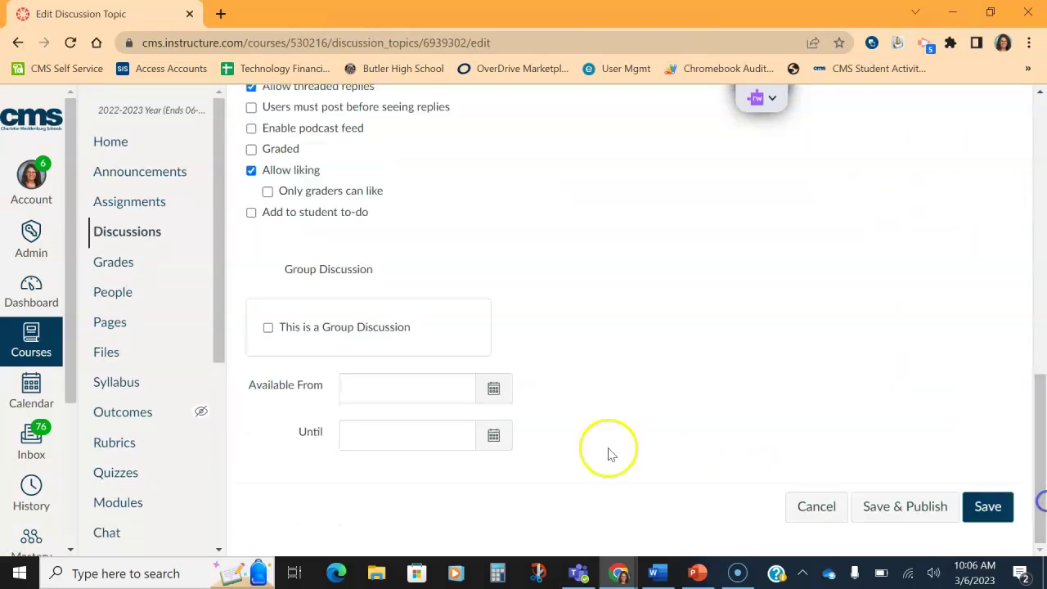
{"action": "left_click", "coordinate": [251, 149]}
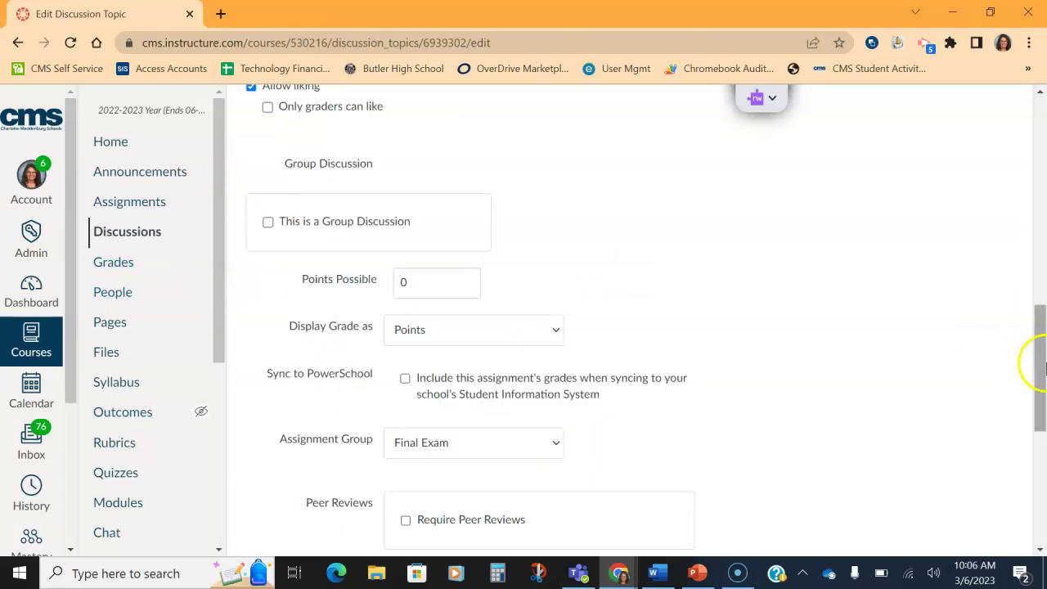
{"action": "left_click_drag", "start_coordinate": [1039, 386], "coordinate": [1040, 498]}
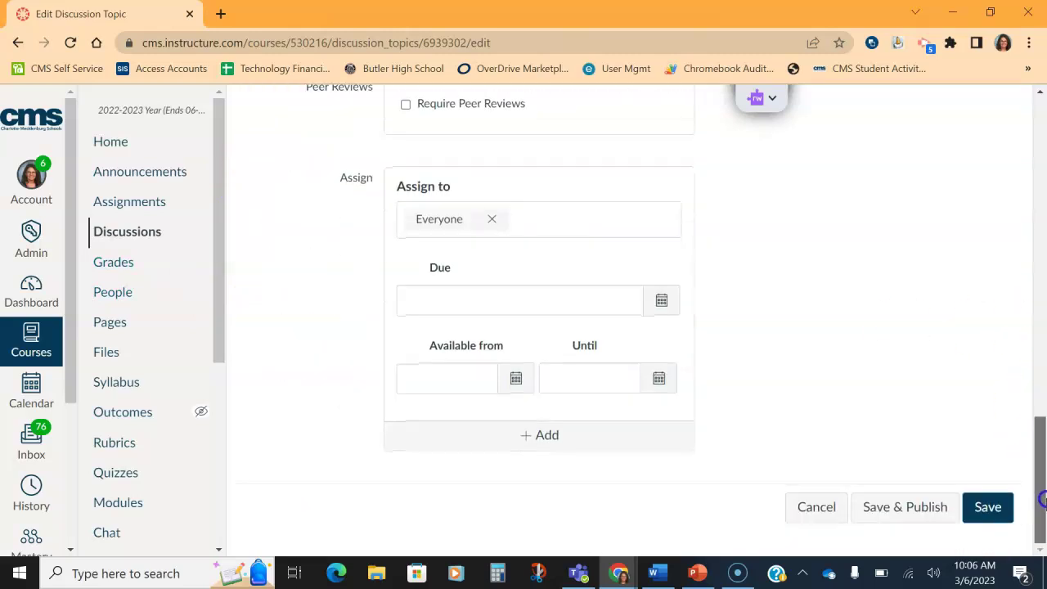
{"action": "left_click", "coordinate": [489, 222]}
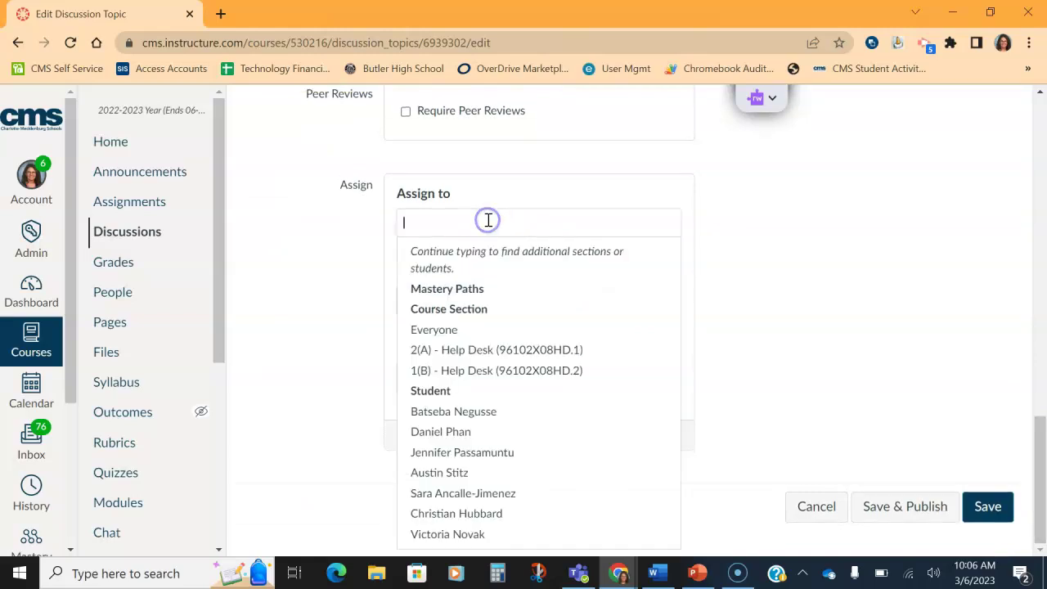
{"action": "left_click", "coordinate": [425, 289]}
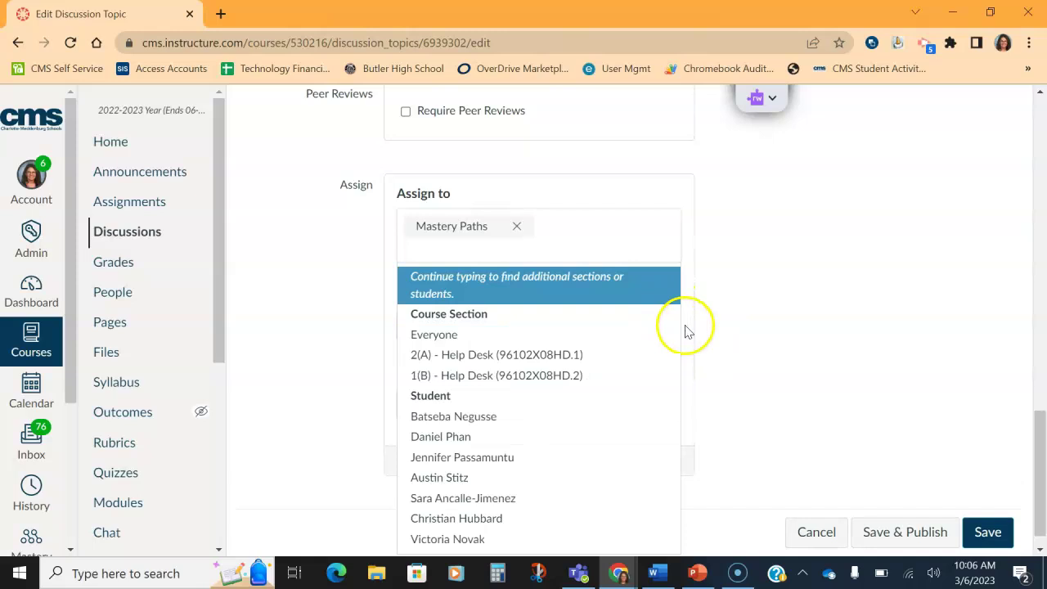
{"action": "left_click", "coordinate": [917, 293]}
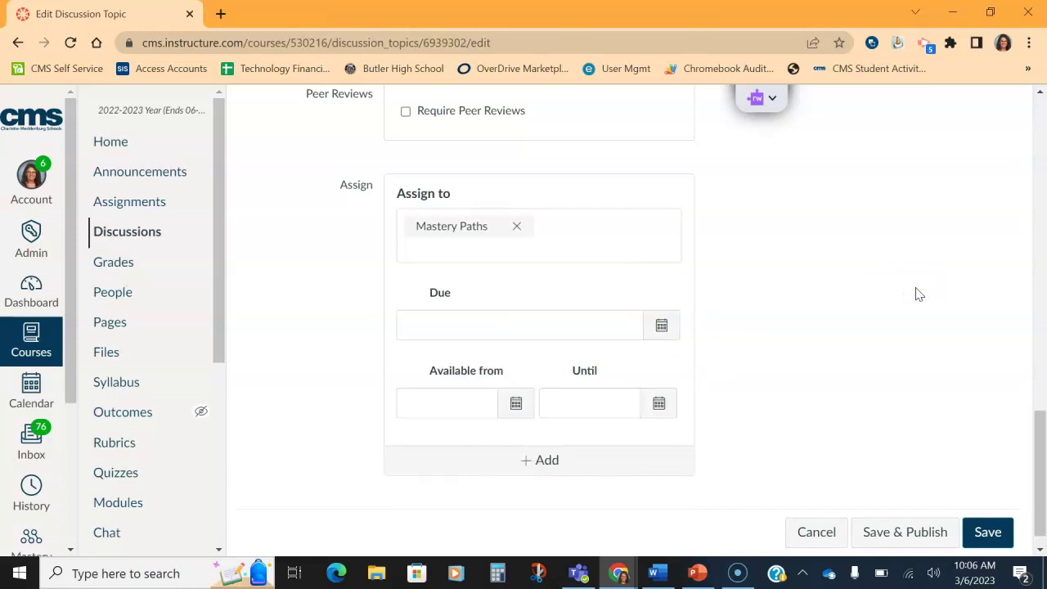
{"action": "left_click", "coordinate": [988, 532]}
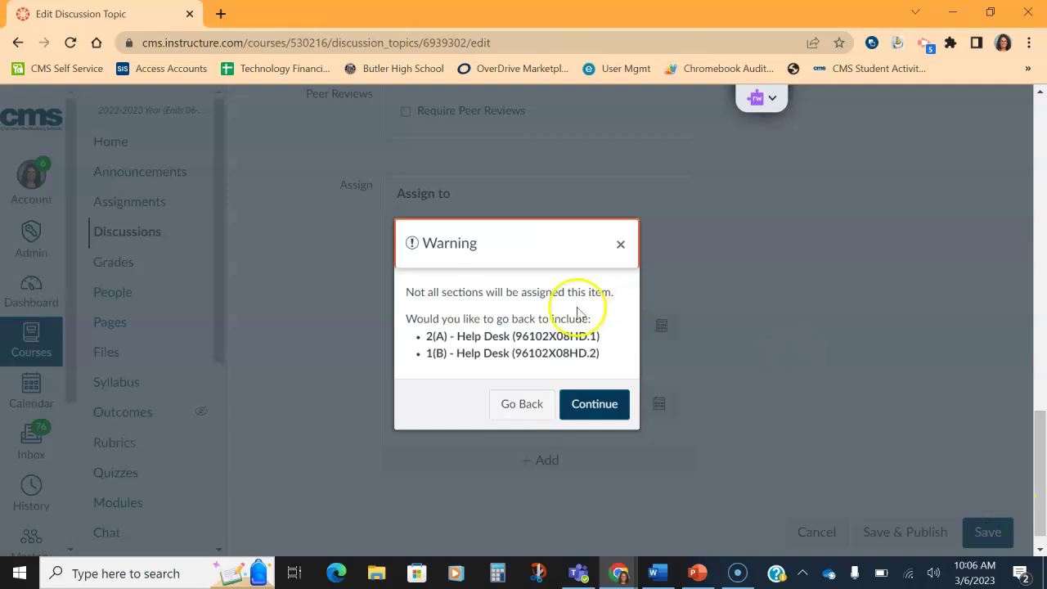
{"action": "left_click", "coordinate": [584, 406]}
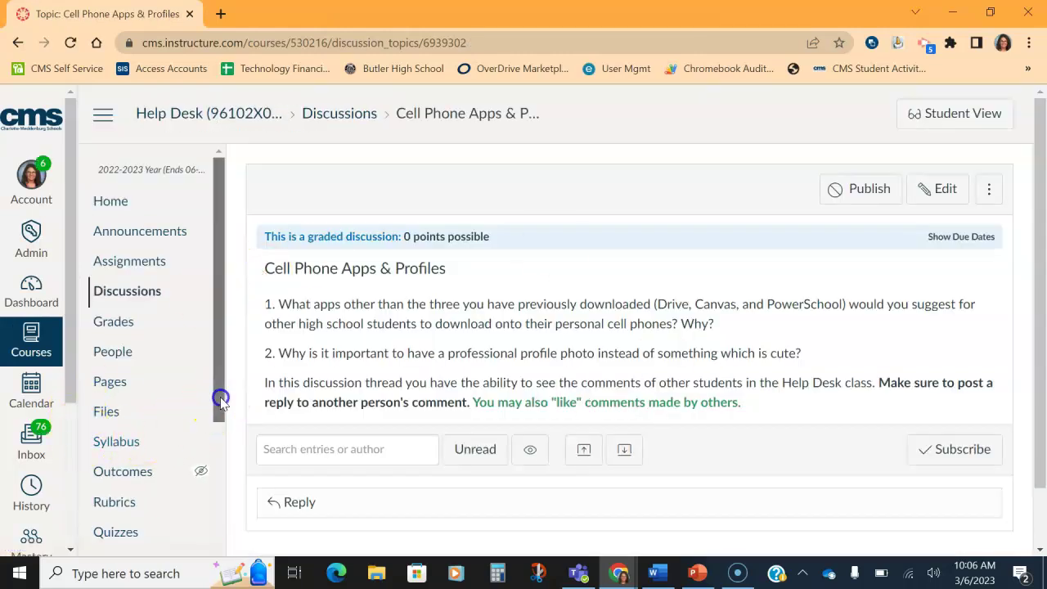
Step: Return to Modules, where Cell Phone Apps & Profiles now shows 0 pts in Mastery Paths 1
{"action": "left_click_drag", "start_coordinate": [220, 398], "coordinate": [229, 515]}
{"action": "left_click", "coordinate": [128, 358]}
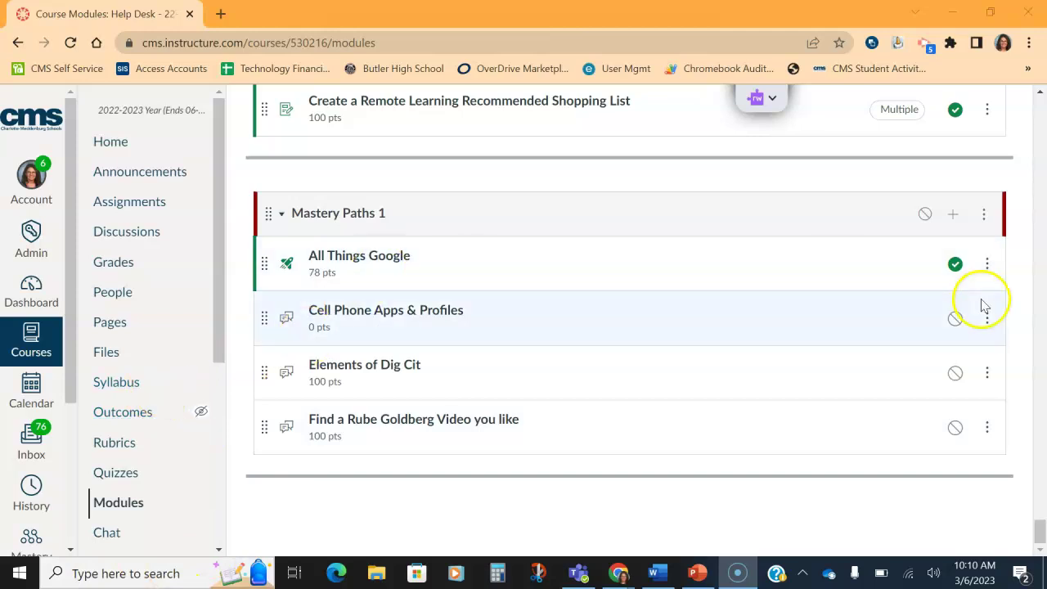
Step: Open the All Things Google quiz's Mastery Paths settings and review its 78, 54.6 and 31.2 pts ranges
{"action": "left_click", "coordinate": [987, 263]}
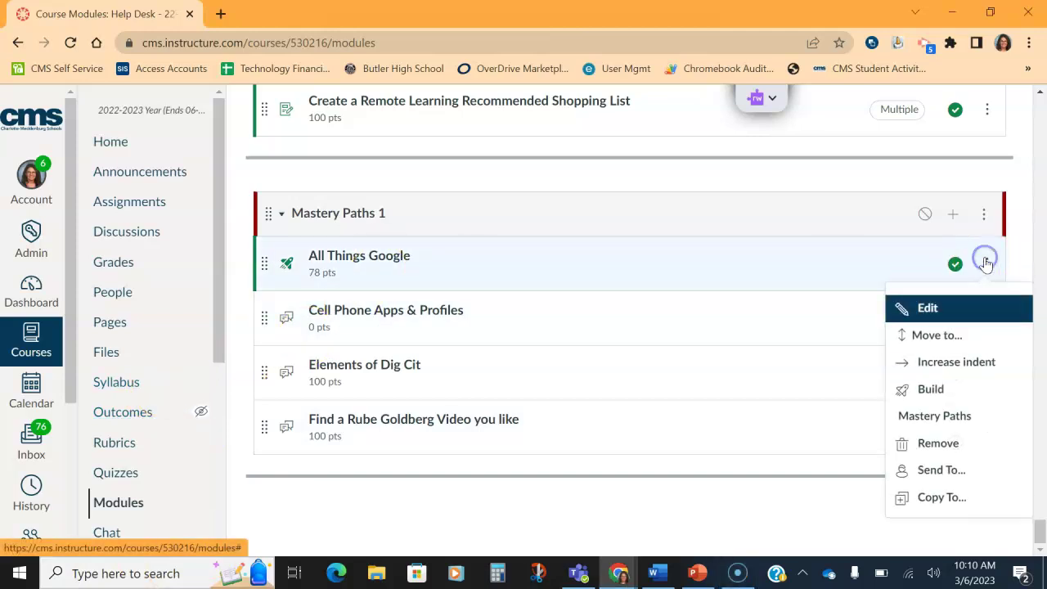
{"action": "left_click", "coordinate": [933, 415]}
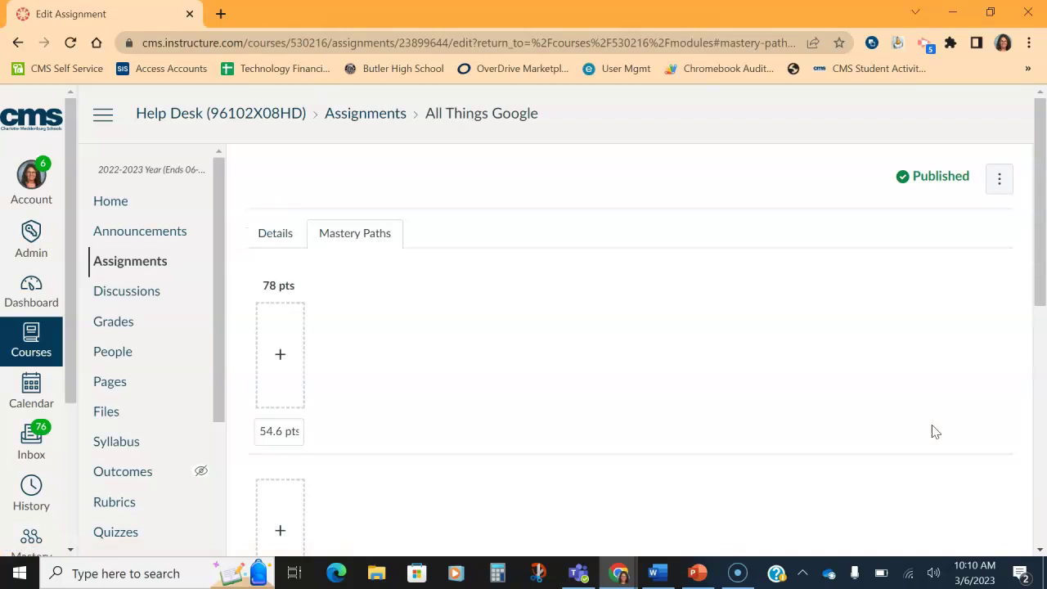
{"action": "left_click", "coordinate": [1042, 232]}
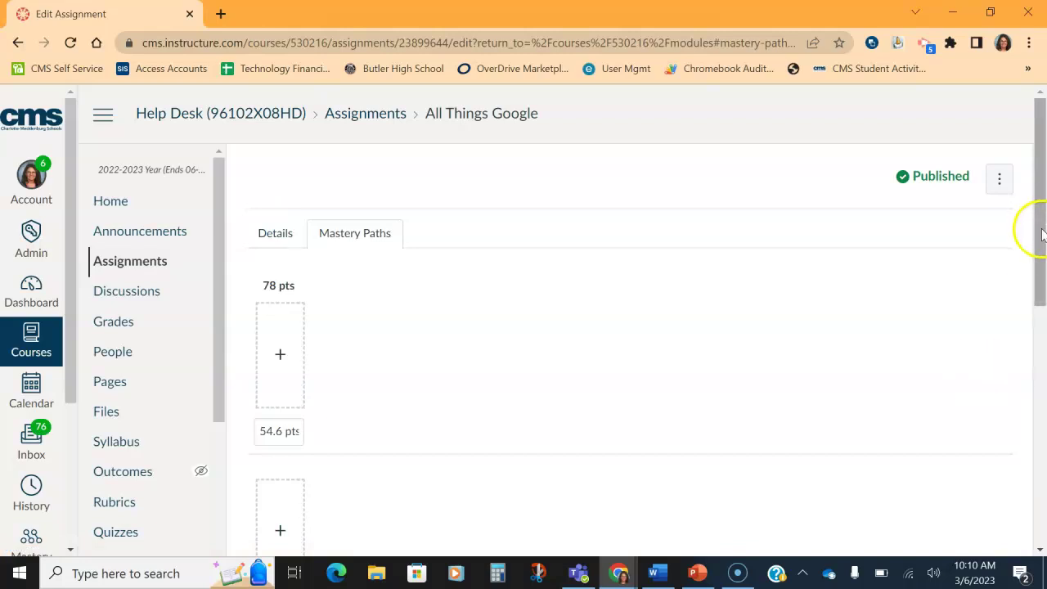
{"action": "left_click_drag", "start_coordinate": [1042, 232], "coordinate": [1042, 298]}
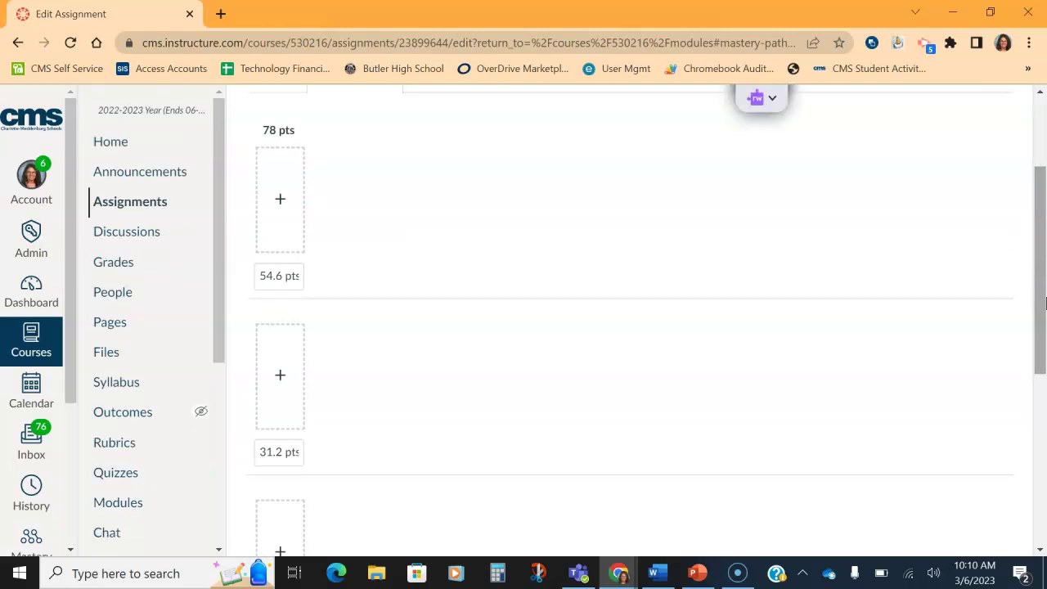
{"action": "left_click_drag", "start_coordinate": [1041, 302], "coordinate": [1039, 276]}
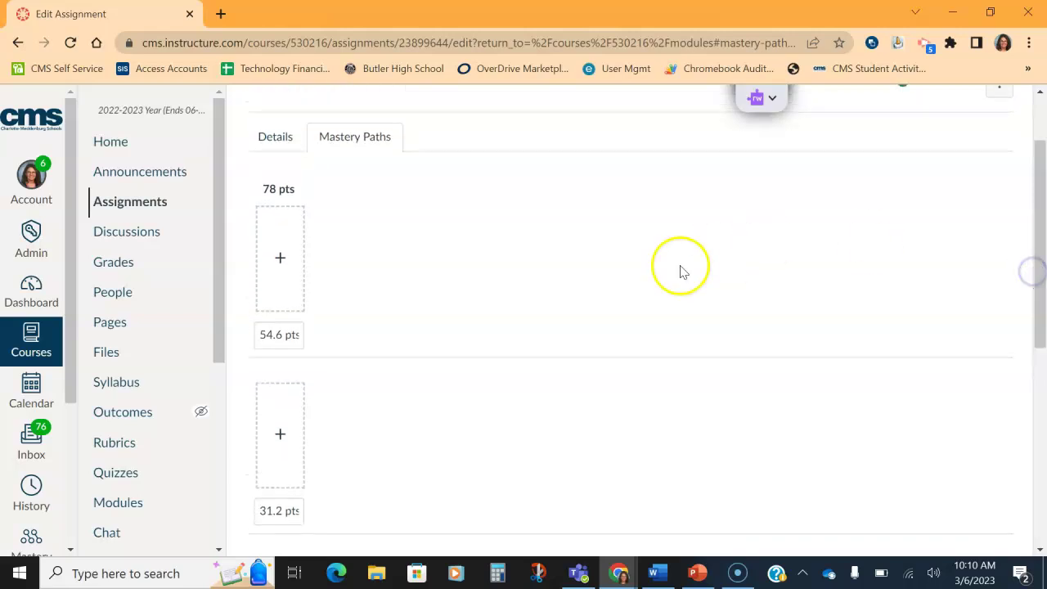
Step: Add the Cell Phone Apps & Profiles discussion to the 78–54.6 pts range
{"action": "left_click", "coordinate": [281, 258]}
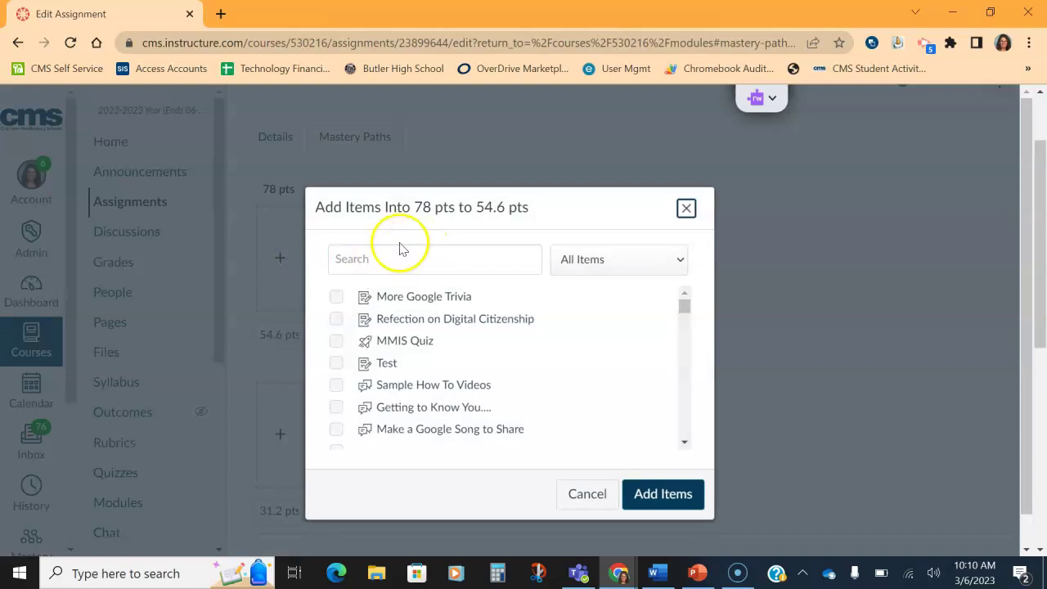
{"action": "left_click", "coordinate": [398, 259]}
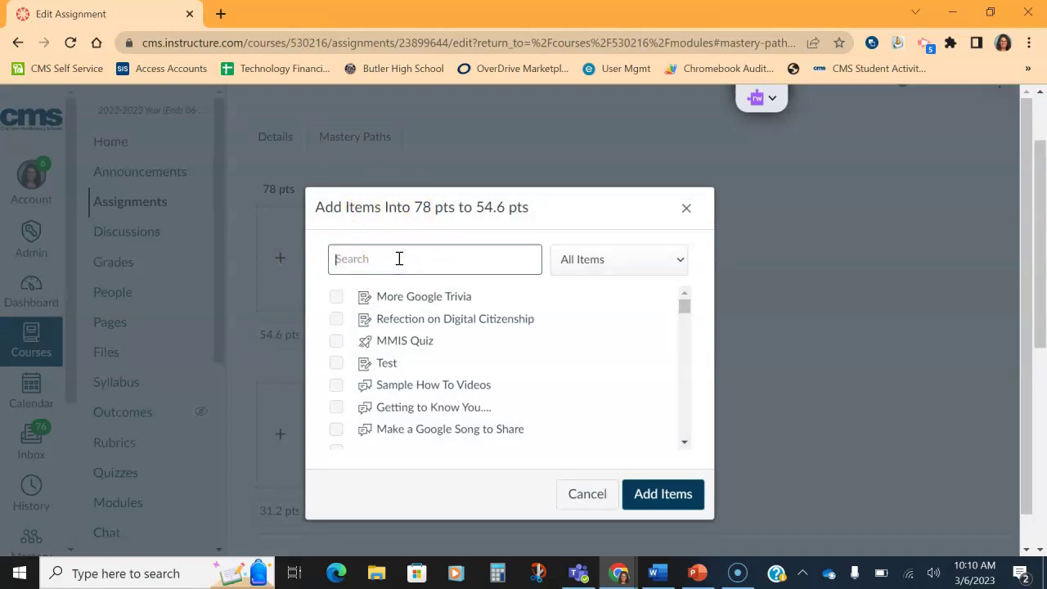
{"action": "type", "text": "Cee"}
{"action": "key", "text": "BackSpace"}
{"action": "type", "text": "ll"}
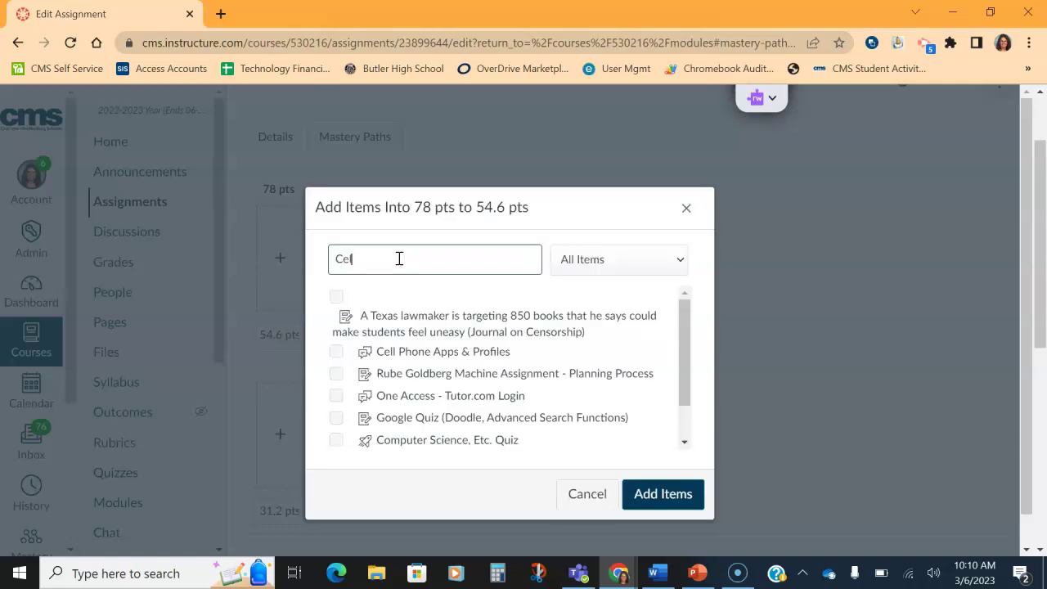
{"action": "left_click", "coordinate": [335, 296]}
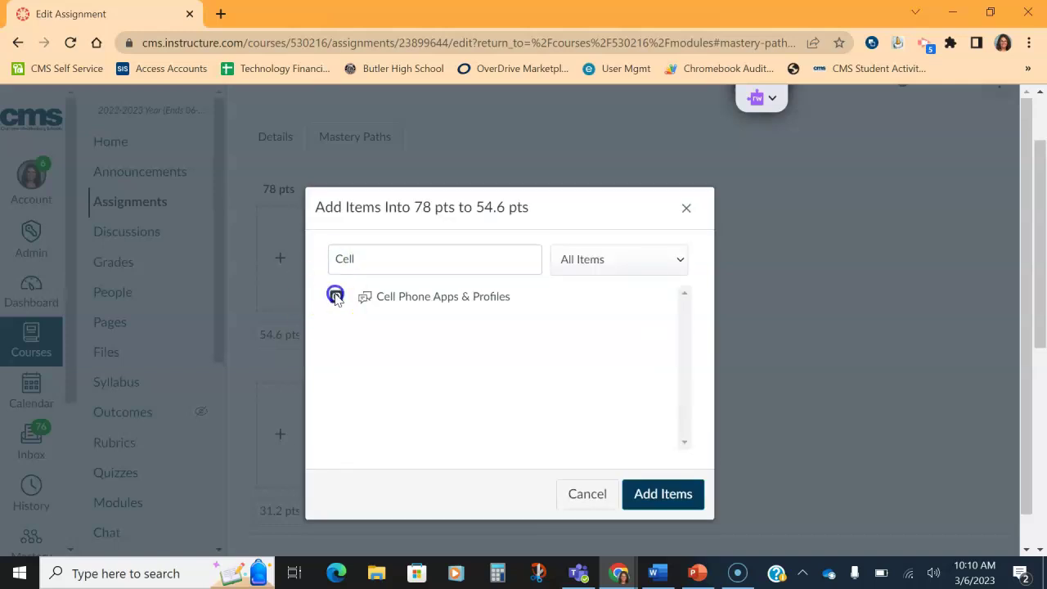
{"action": "left_click", "coordinate": [644, 490]}
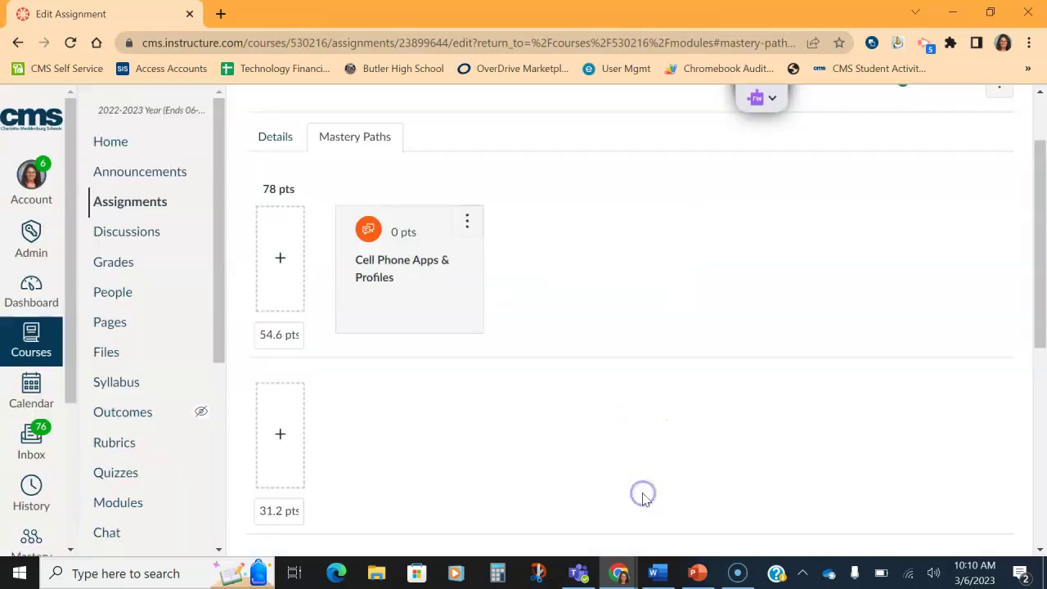
Step: Add Elements of Dig Cit to the same range as a separate alternative option
{"action": "left_click", "coordinate": [279, 256]}
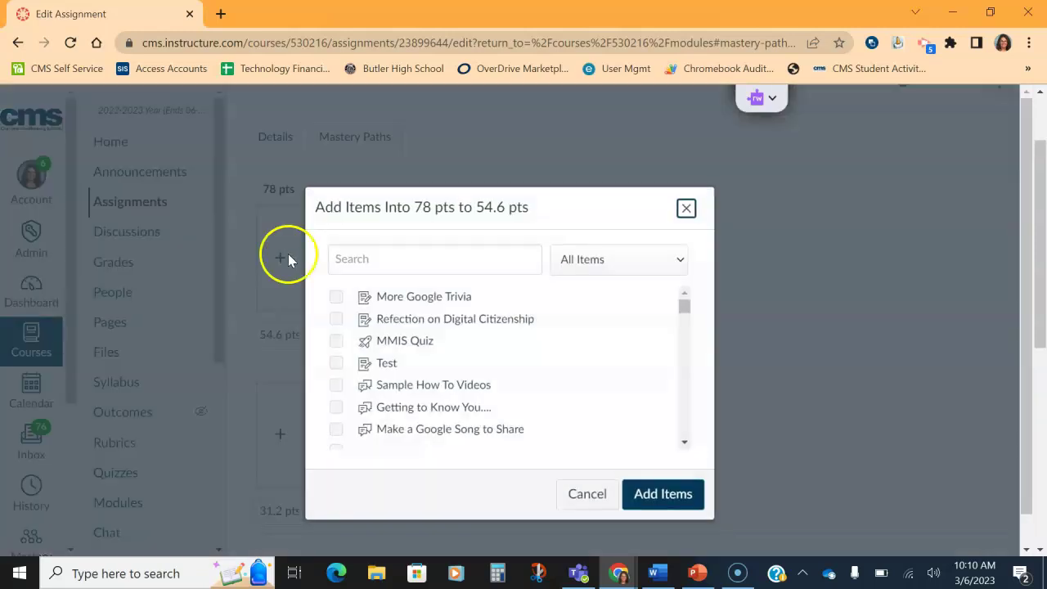
{"action": "left_click", "coordinate": [347, 259]}
{"action": "type", "text": "El"}
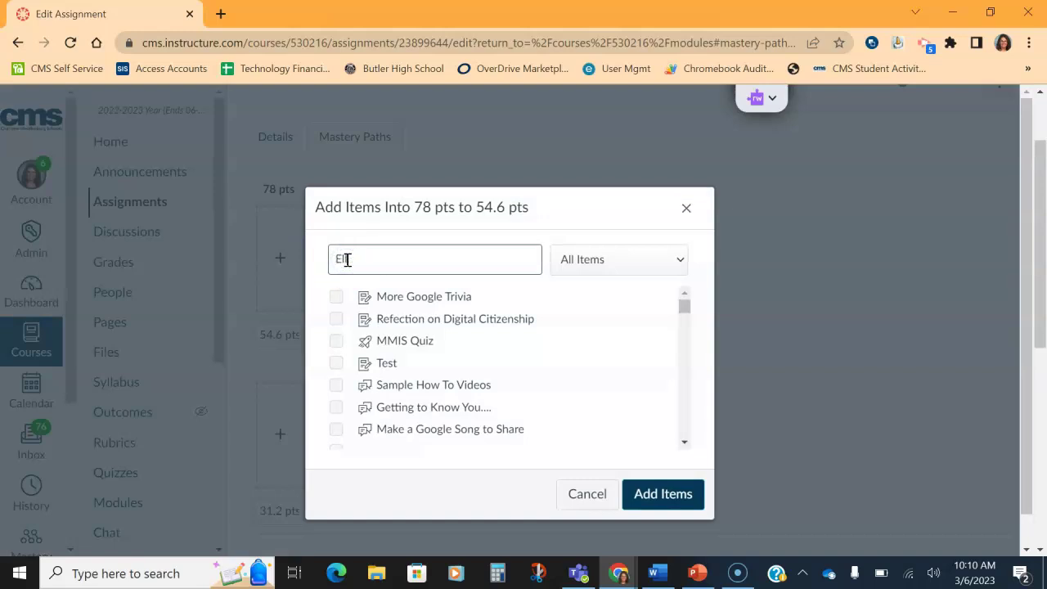
{"action": "type", "text": "em"}
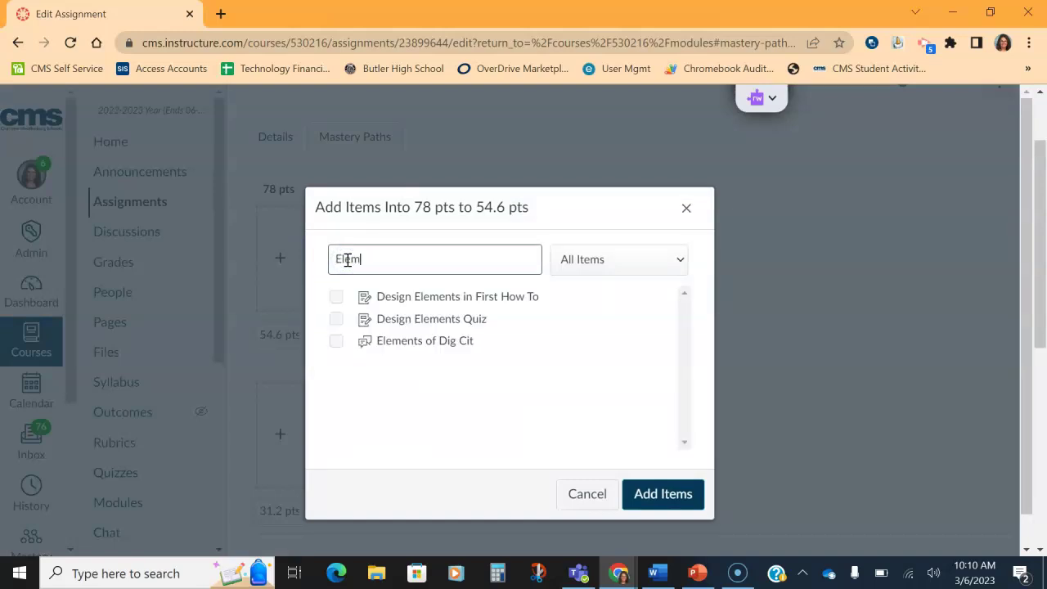
{"action": "left_click", "coordinate": [336, 341]}
{"action": "left_click", "coordinate": [651, 493]}
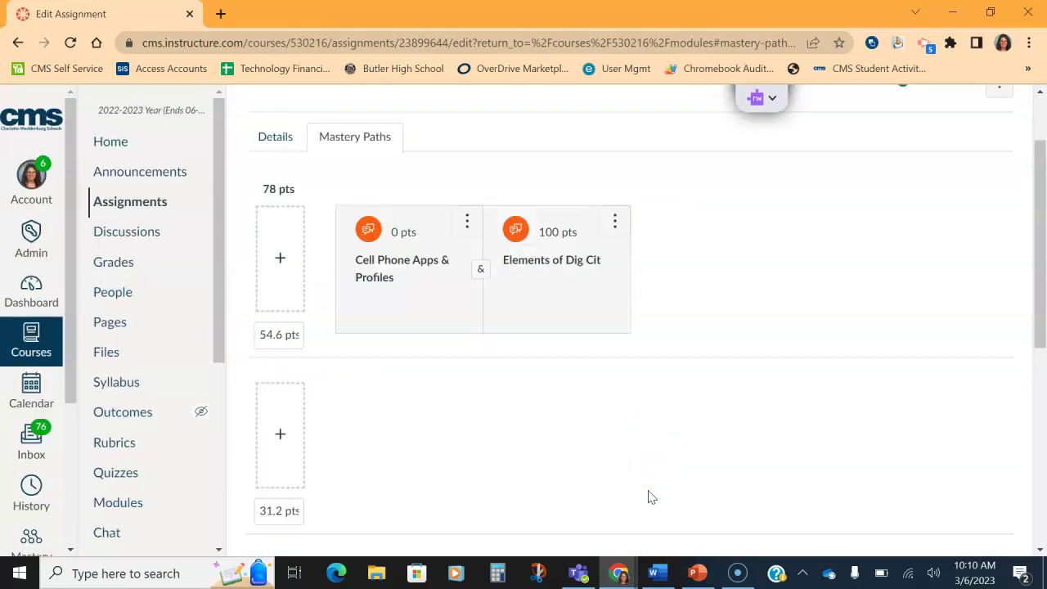
{"action": "left_click", "coordinate": [482, 270]}
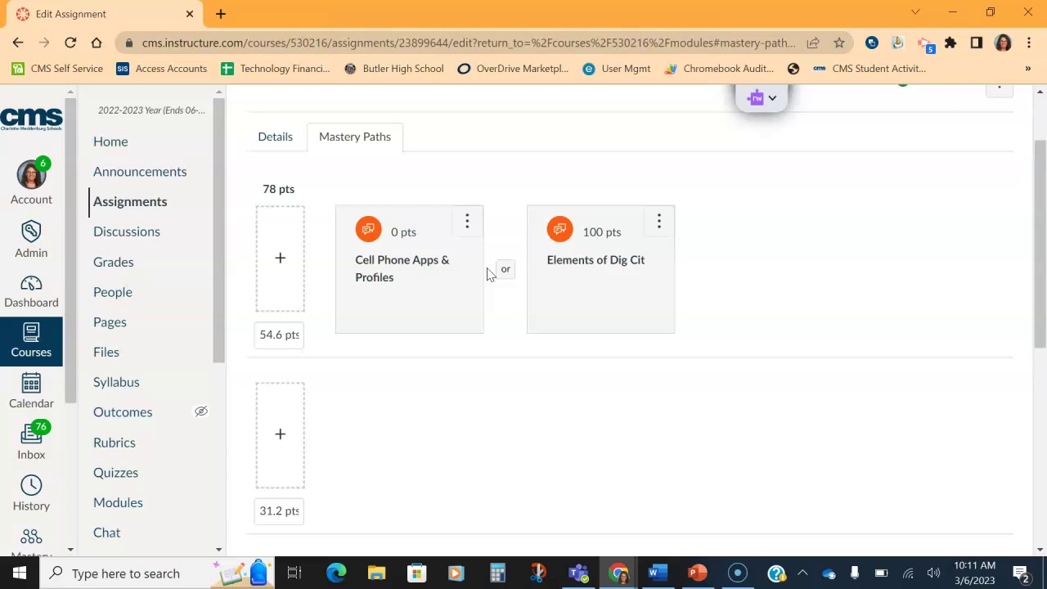
{"action": "left_click", "coordinate": [505, 269]}
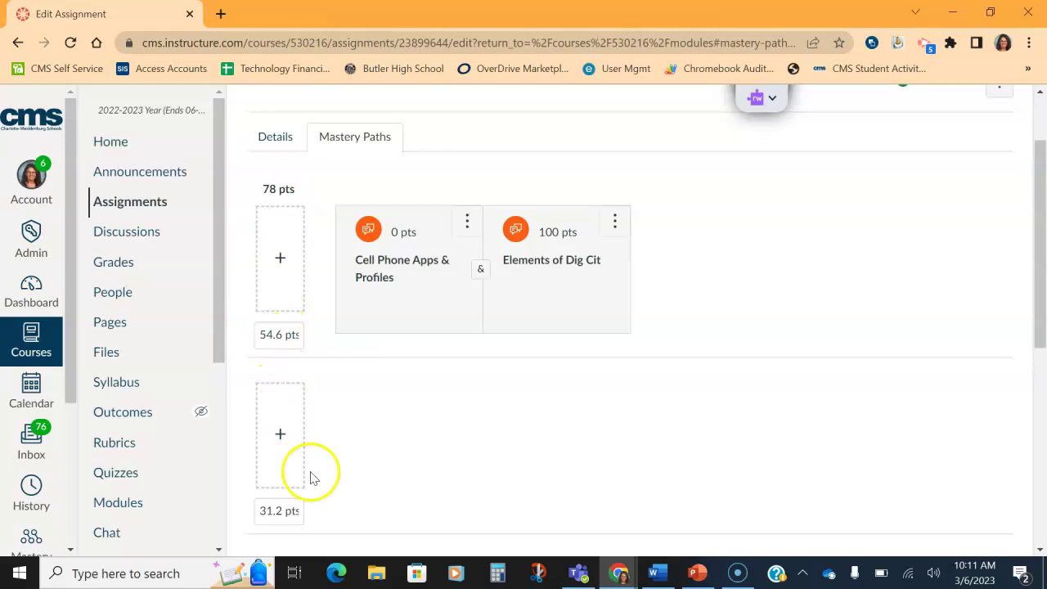
Step: Assign the Find a Rube Goldberg Video you like discussion to the 54.6–31.2 pts range
{"action": "scroll", "coordinate": [311, 468], "scroll_direction": "down", "scroll_amount": 2}
{"action": "scroll", "coordinate": [311, 467], "scroll_direction": "down", "scroll_amount": 1}
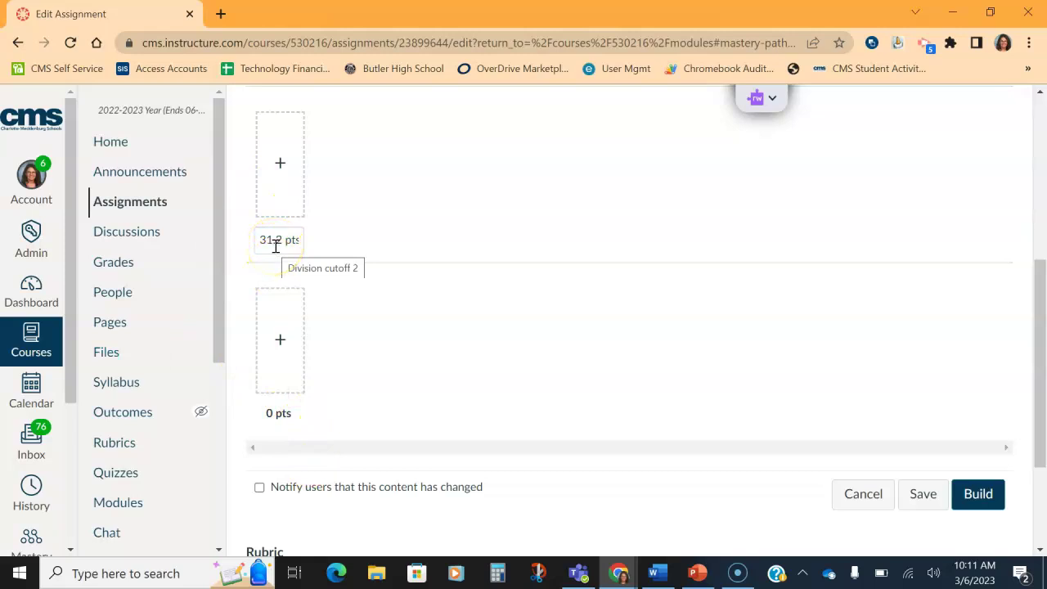
{"action": "left_click", "coordinate": [285, 163]}
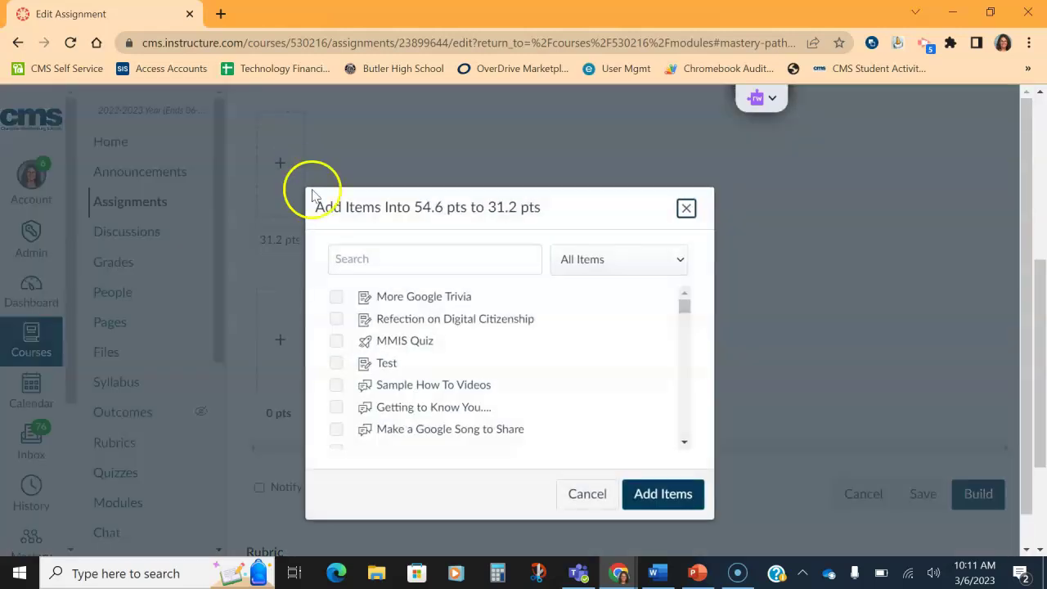
{"action": "left_click", "coordinate": [359, 260]}
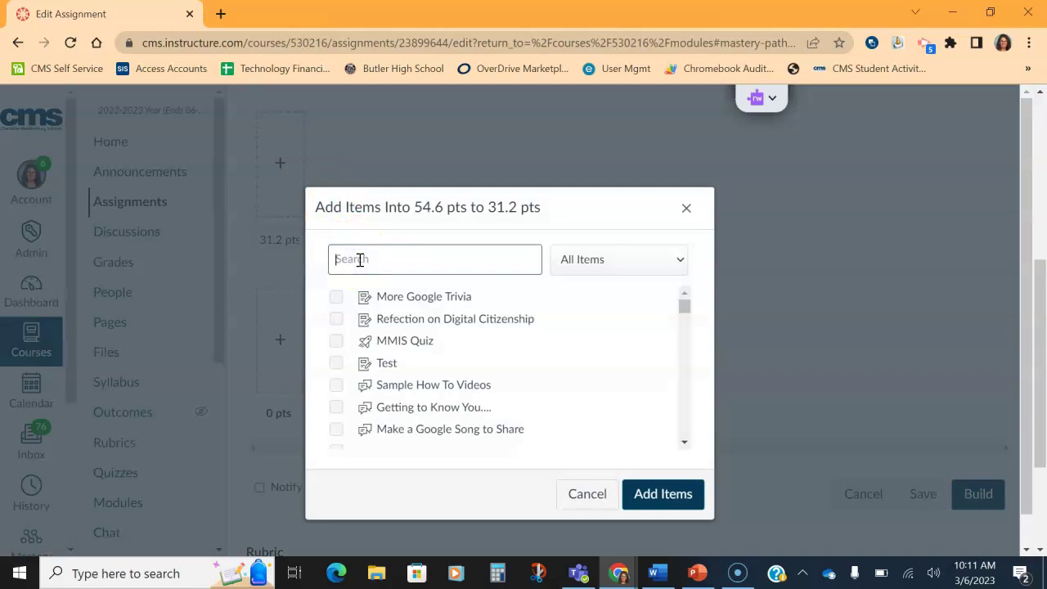
{"action": "type", "text": "Find"}
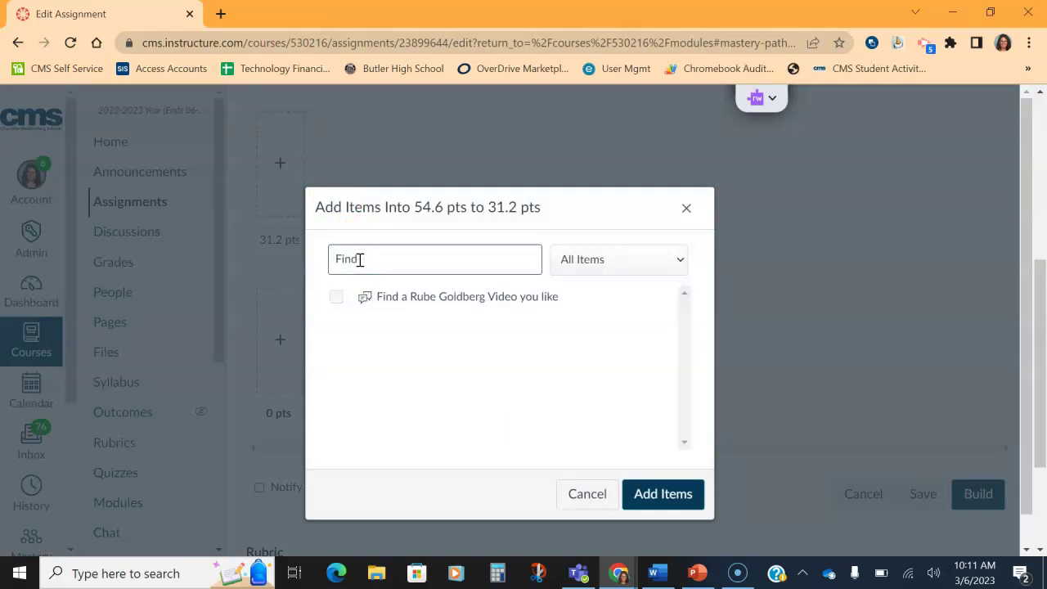
{"action": "left_click", "coordinate": [335, 296]}
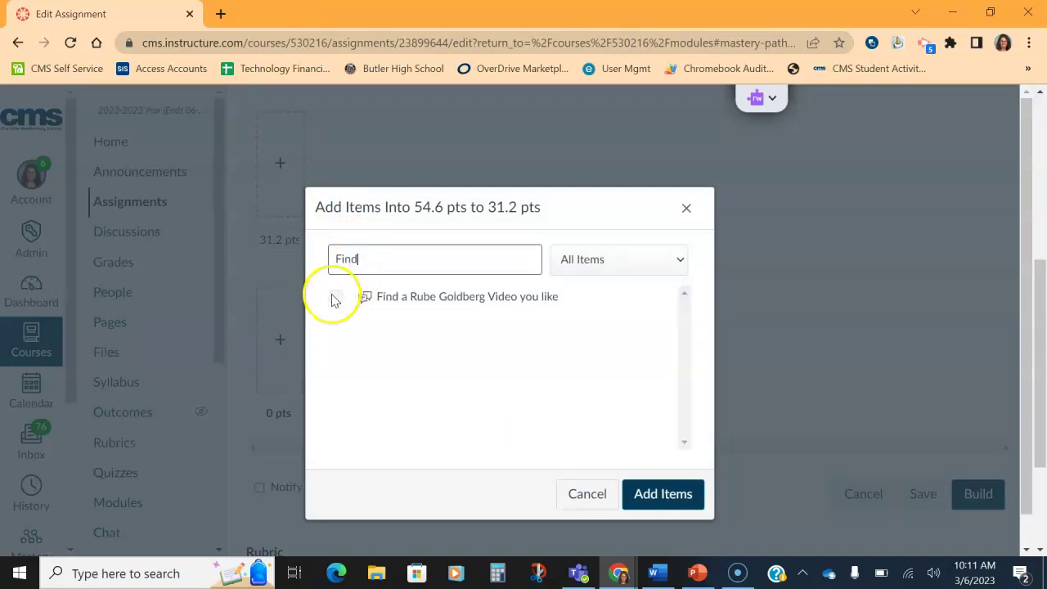
{"action": "left_click", "coordinate": [654, 493]}
Step: Assign Cell Phone Apps & Profiles to the 31.2–0 pts range and save the Mastery Paths settings
{"action": "left_click", "coordinate": [279, 342]}
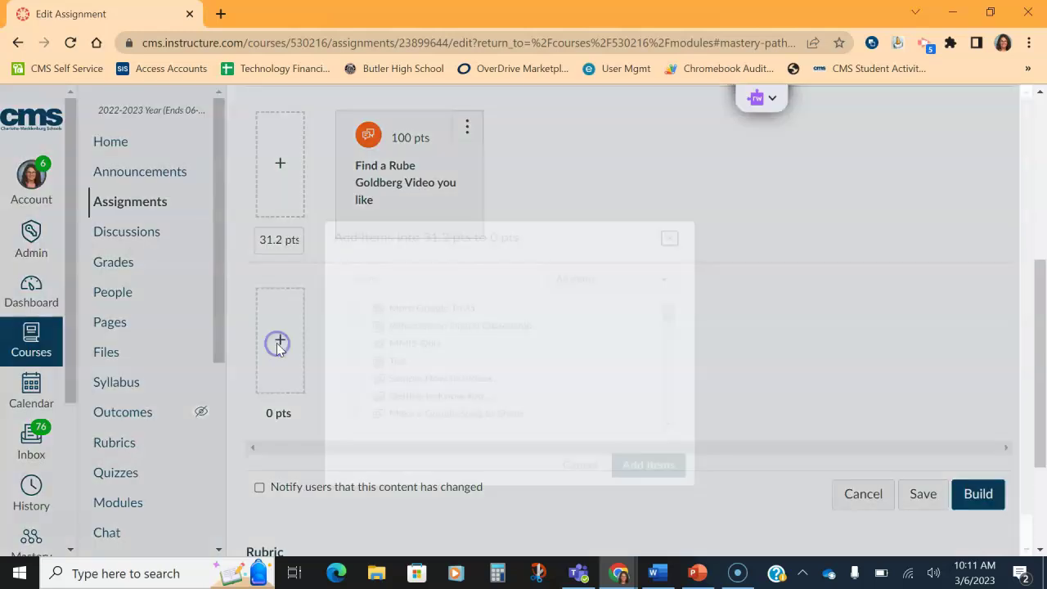
{"action": "left_click", "coordinate": [357, 262]}
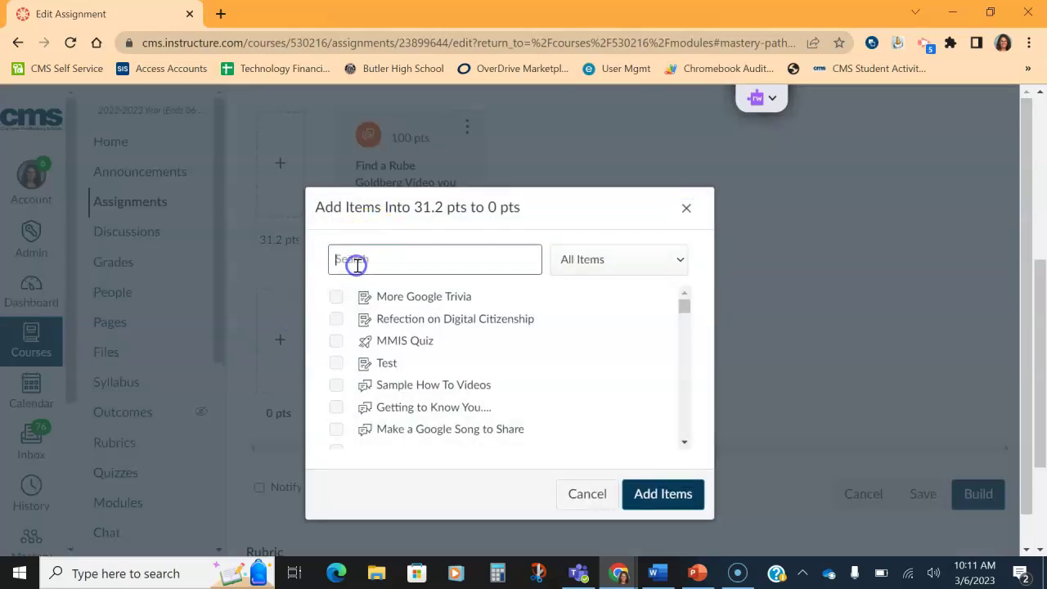
{"action": "type", "text": "Cell"}
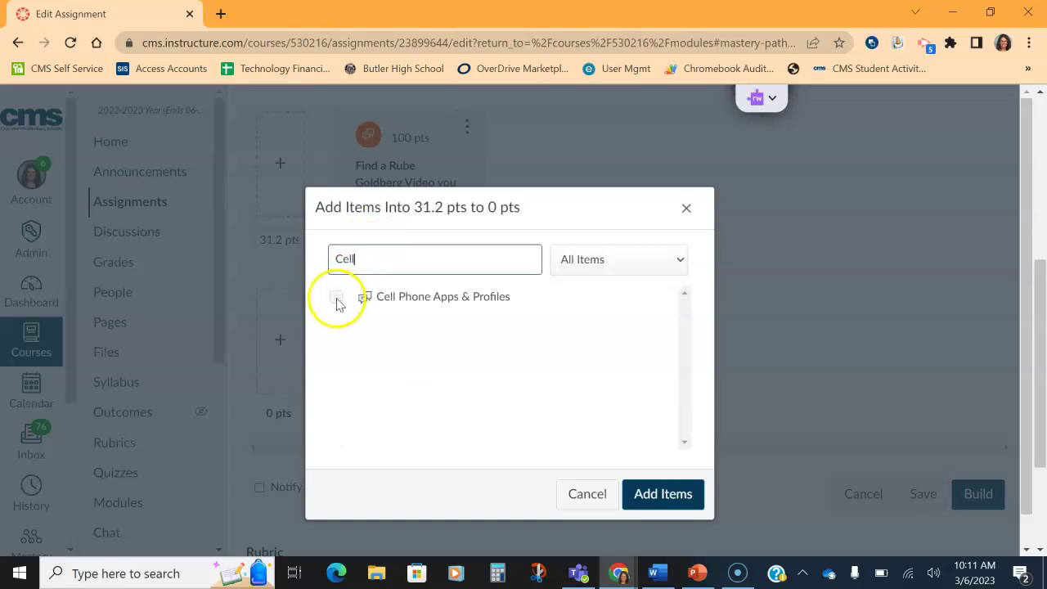
{"action": "left_click", "coordinate": [336, 296]}
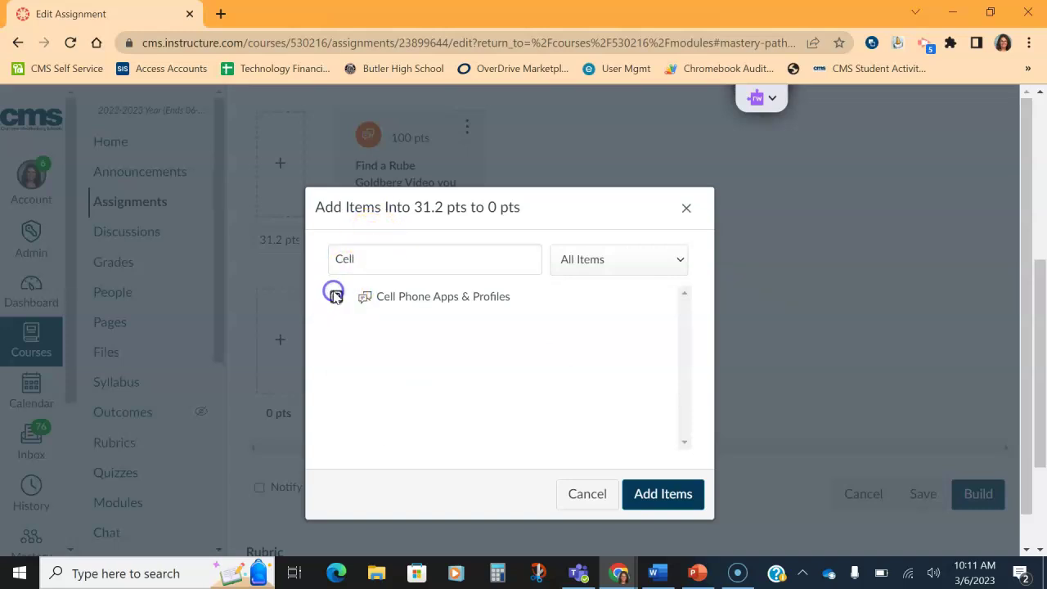
{"action": "left_click", "coordinate": [663, 500]}
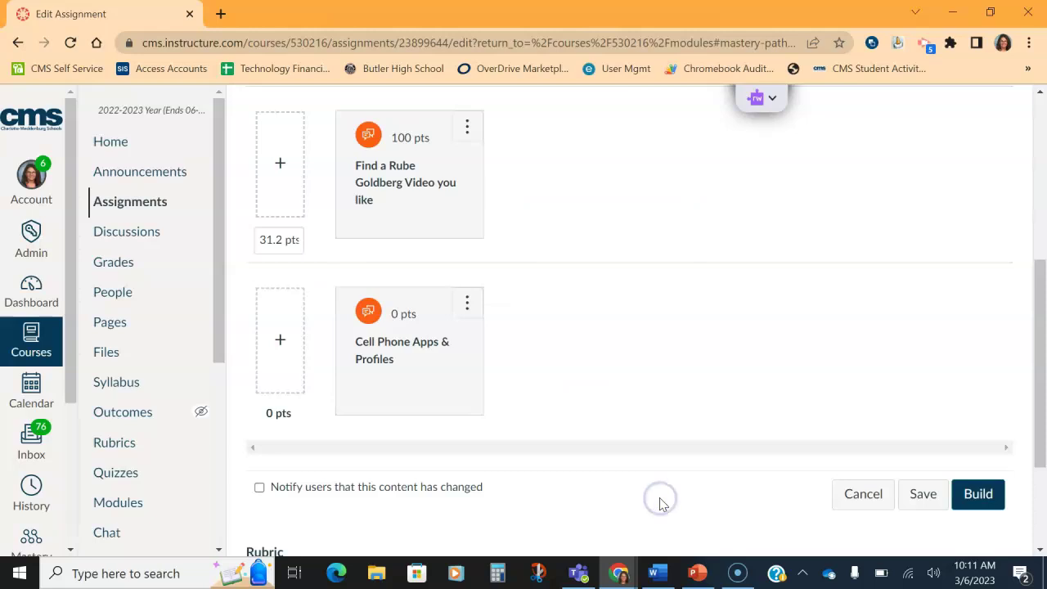
{"action": "left_click", "coordinate": [918, 494]}
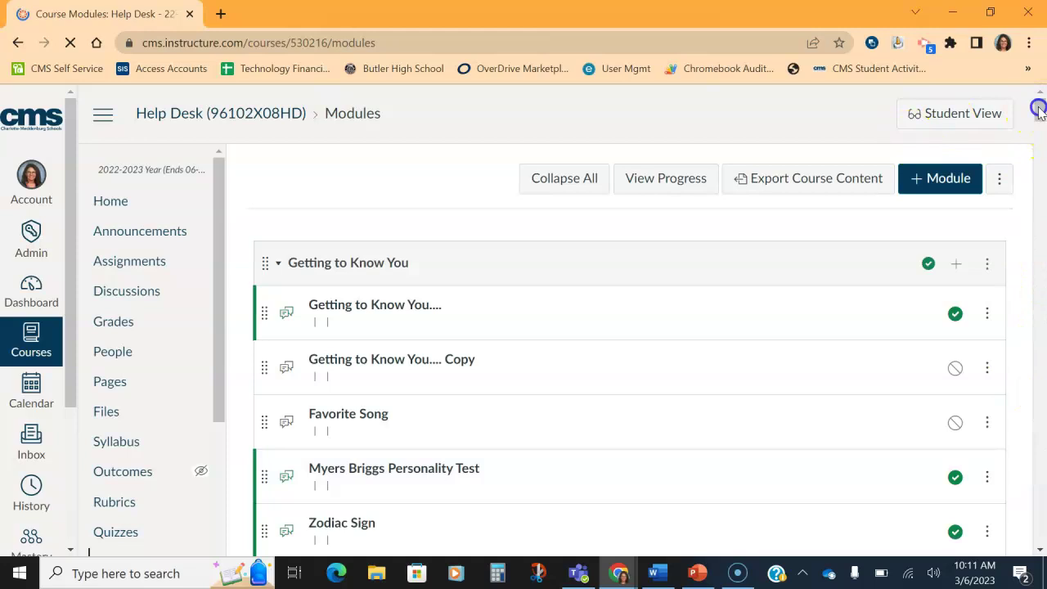
Step: Publish the Cell Phone Apps & Profiles, Elements of Dig Cit and Rube Goldberg Video discussions, then the module
{"action": "left_click_drag", "start_coordinate": [1035, 114], "coordinate": [1041, 537]}
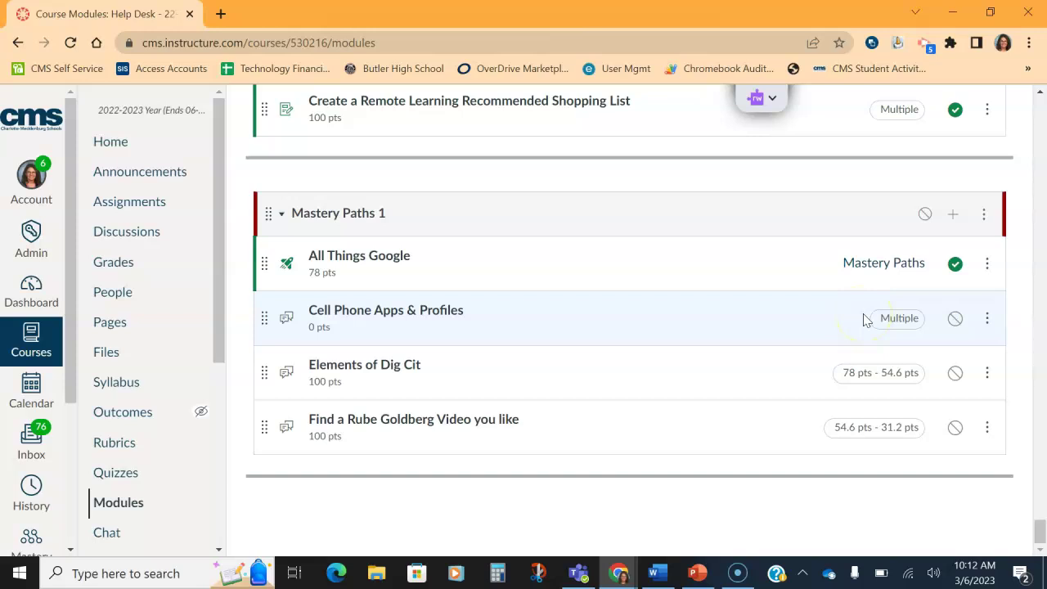
{"action": "left_click", "coordinate": [955, 318]}
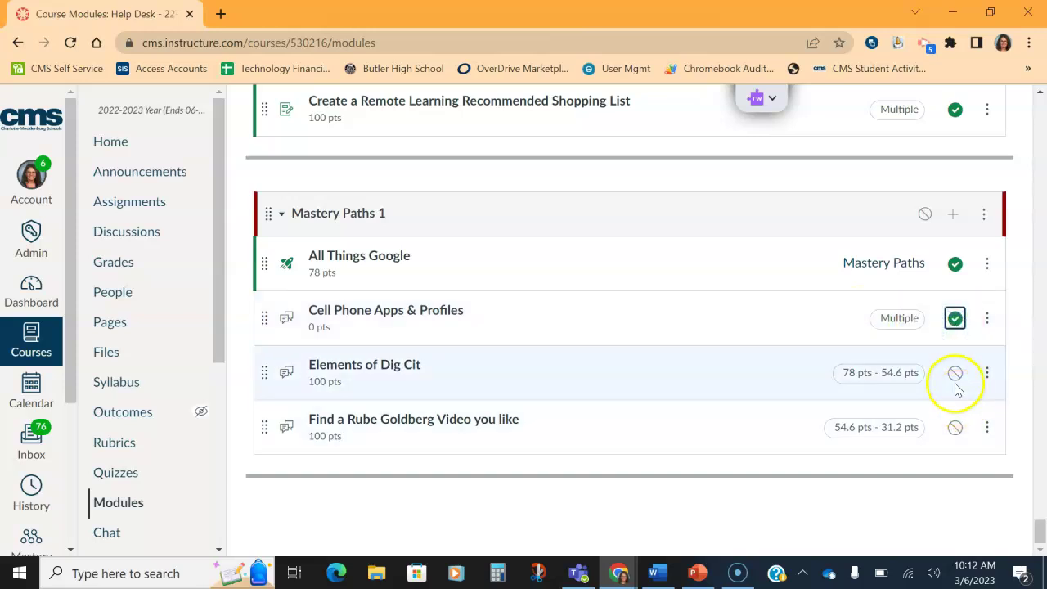
{"action": "left_click", "coordinate": [955, 373]}
{"action": "left_click", "coordinate": [955, 427]}
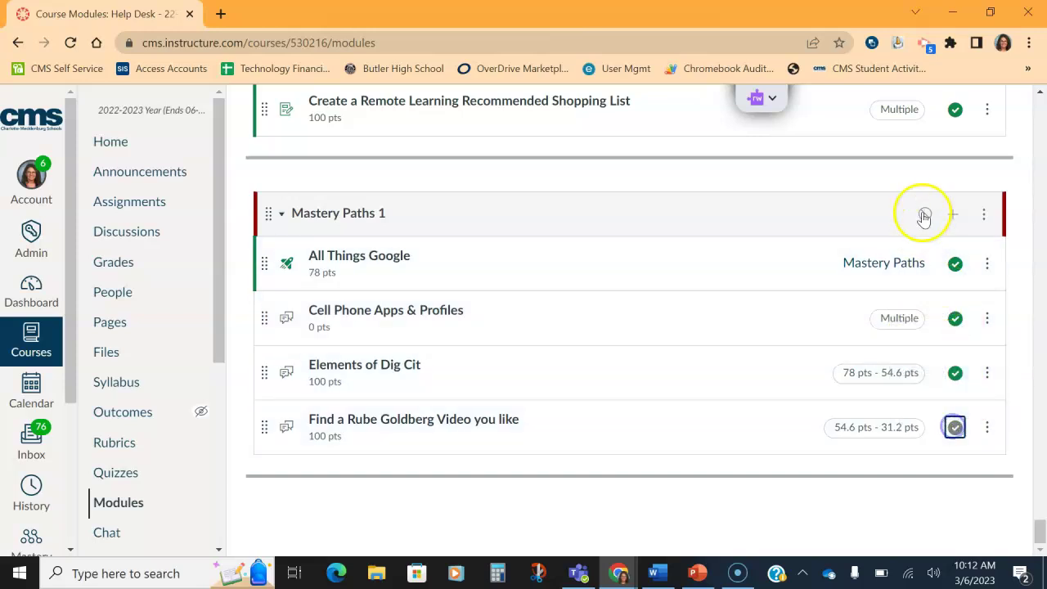
{"action": "left_click", "coordinate": [924, 216]}
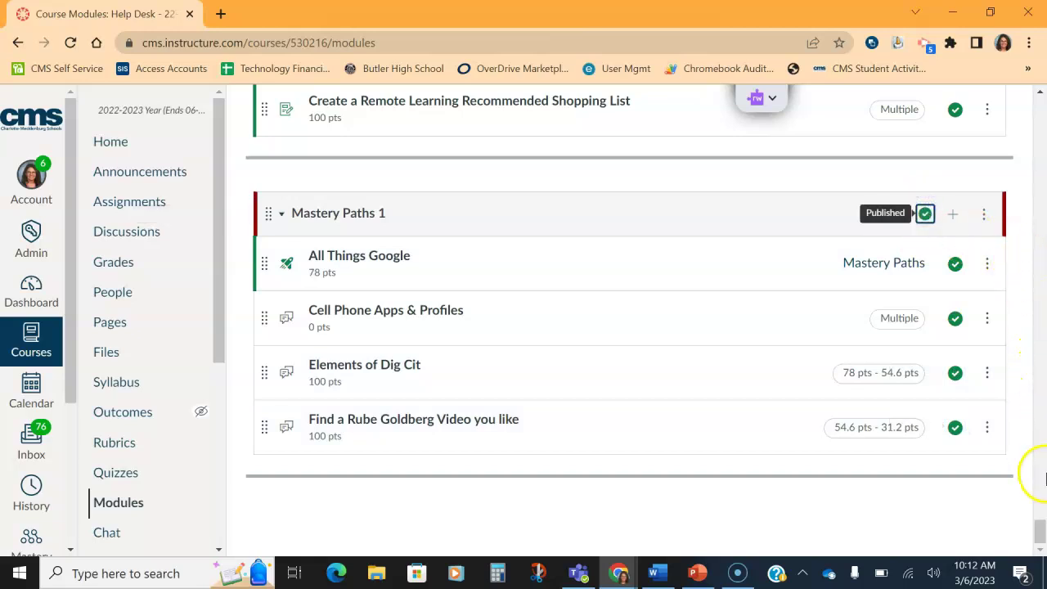
{"action": "left_click_drag", "start_coordinate": [1039, 528], "coordinate": [1039, 106]}
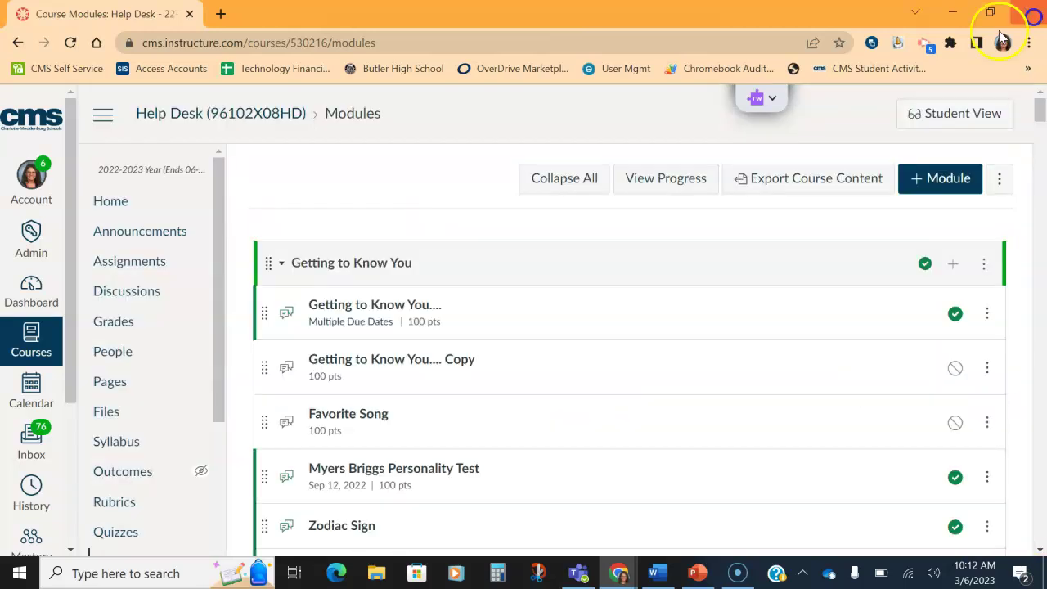
{"action": "left_click", "coordinate": [949, 114]}
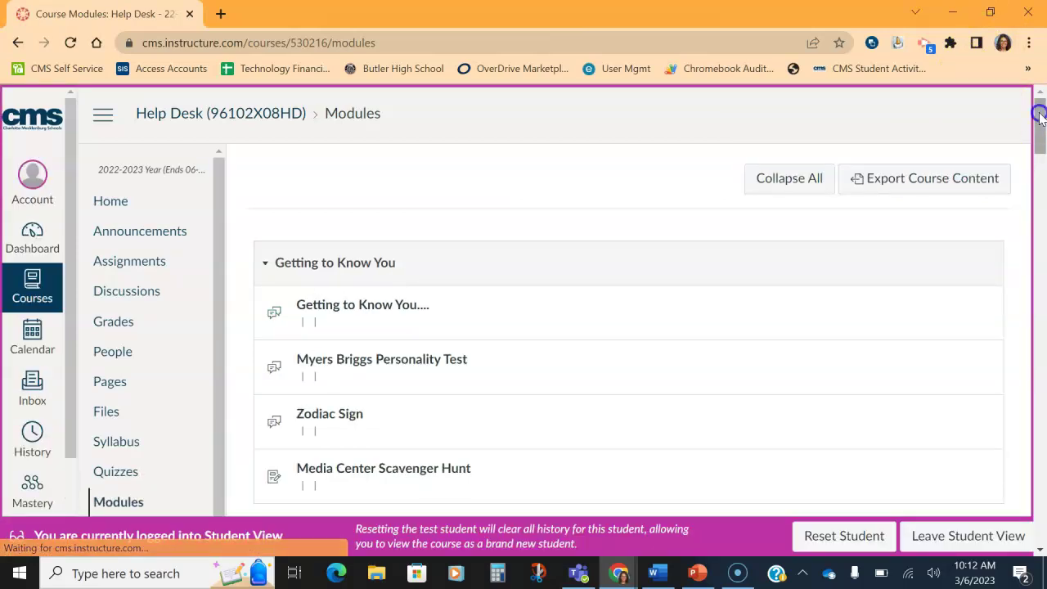
{"action": "left_click_drag", "start_coordinate": [1040, 117], "coordinate": [1040, 497]}
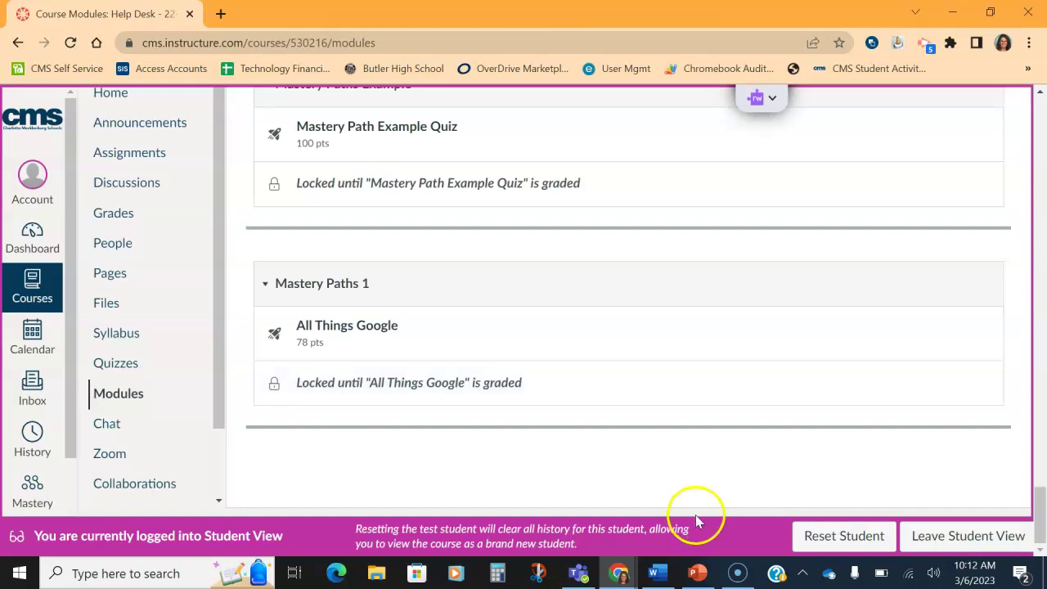
{"action": "left_click", "coordinate": [918, 536]}
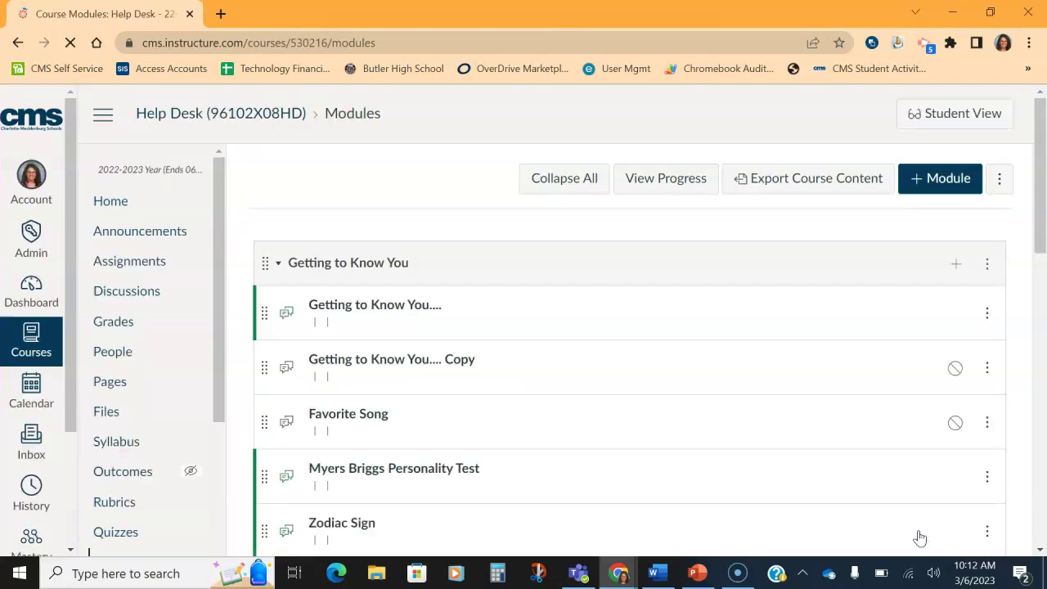
Step: Open the Mastery Path Example Quiz's Mastery Paths settings, showing the 100, 50 and 25 pt ranges
{"action": "left_click", "coordinate": [917, 531]}
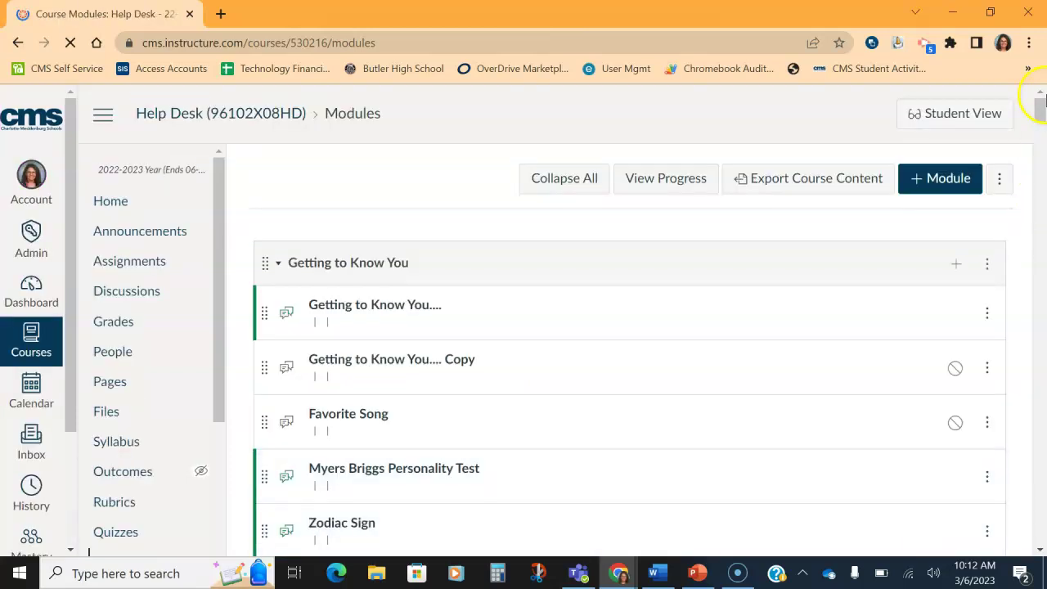
{"action": "left_click_drag", "start_coordinate": [1040, 109], "coordinate": [1041, 518]}
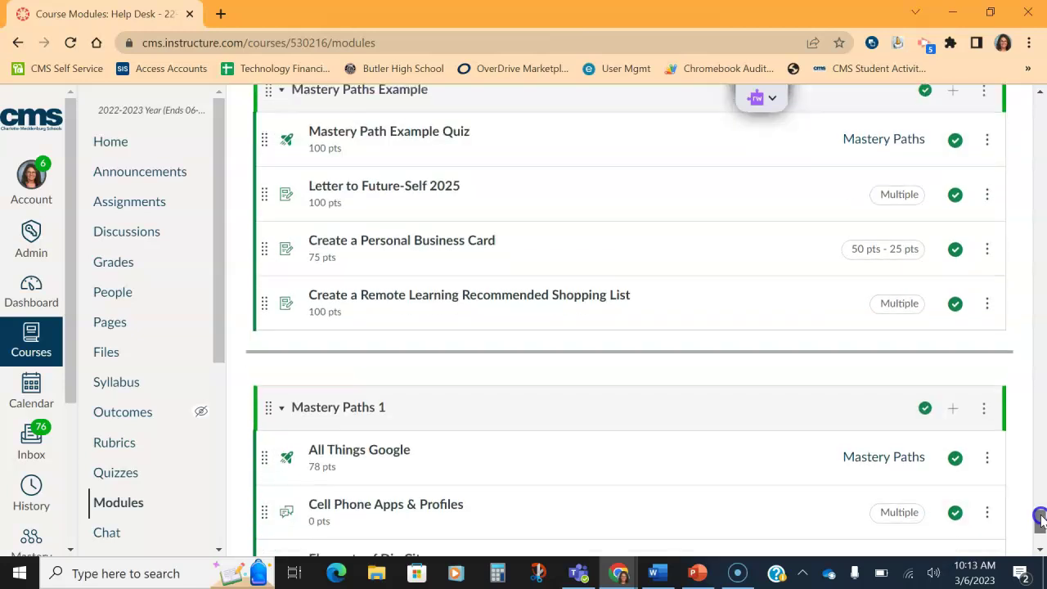
{"action": "left_click", "coordinate": [413, 135]}
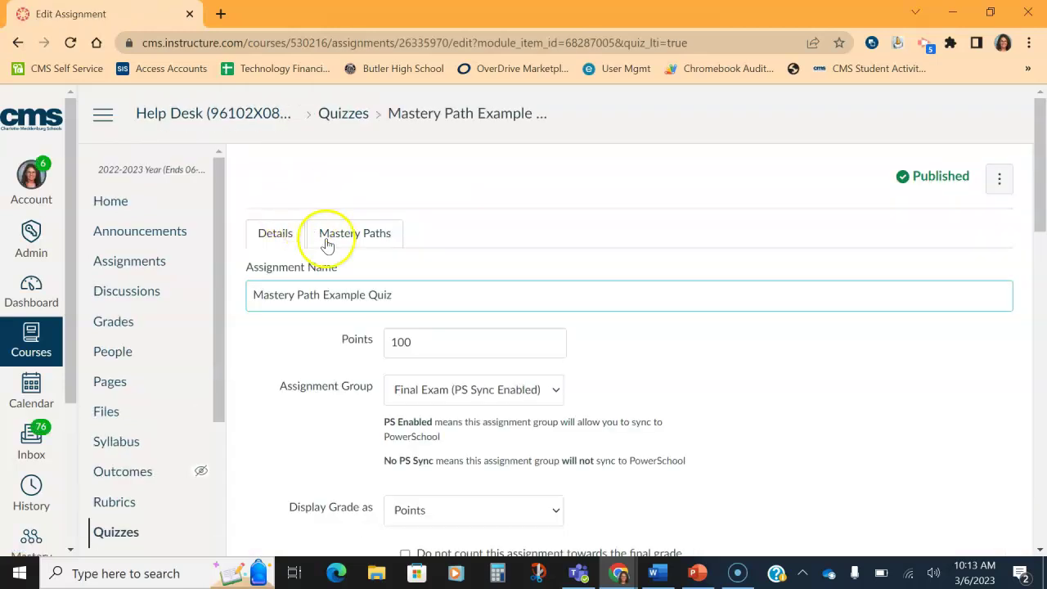
{"action": "left_click", "coordinate": [330, 237]}
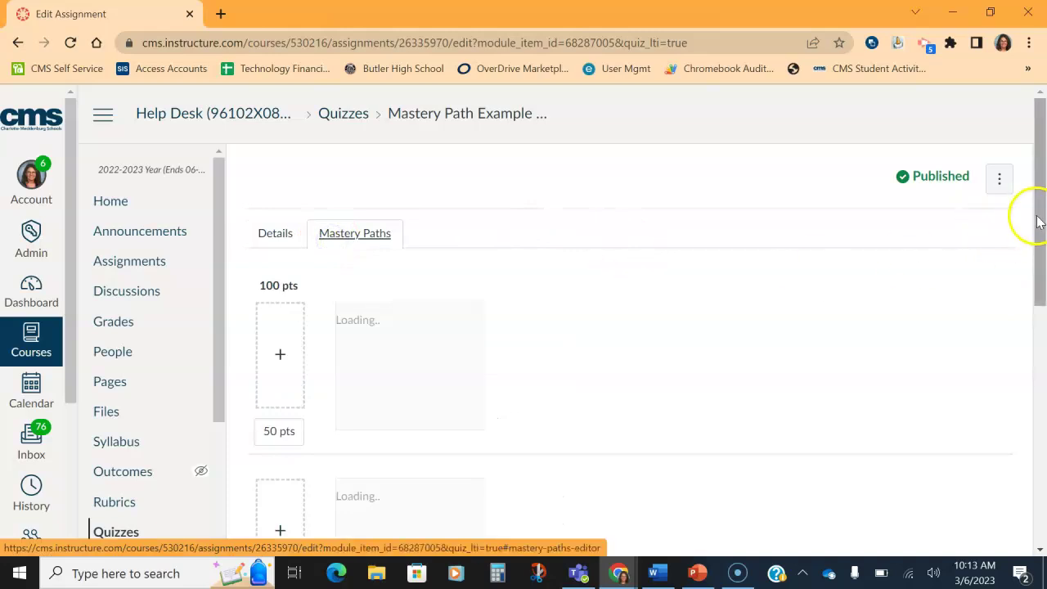
{"action": "left_click_drag", "start_coordinate": [1038, 215], "coordinate": [1044, 309]}
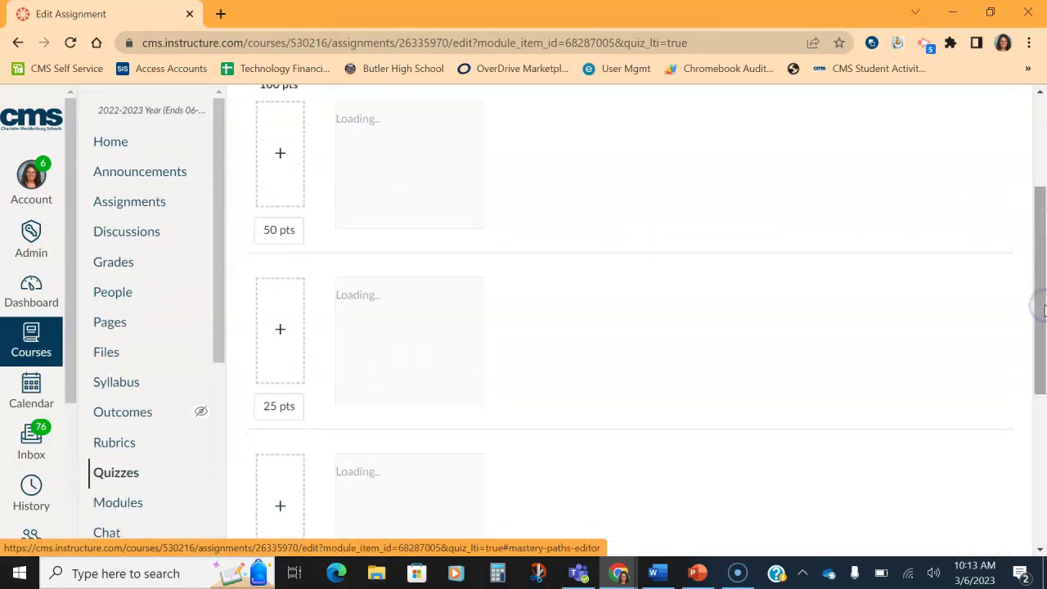